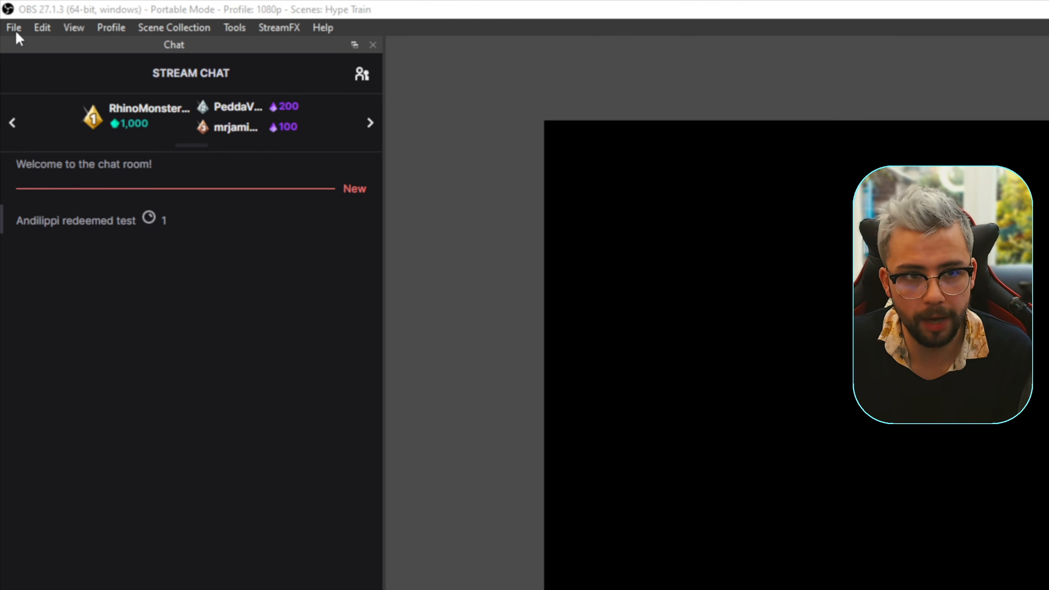
- Assign the hotkeys Ctrl+1 to Show 'Image' and Ctrl+2 to Hide 'Image' in the settings and apply them
click(15, 30)
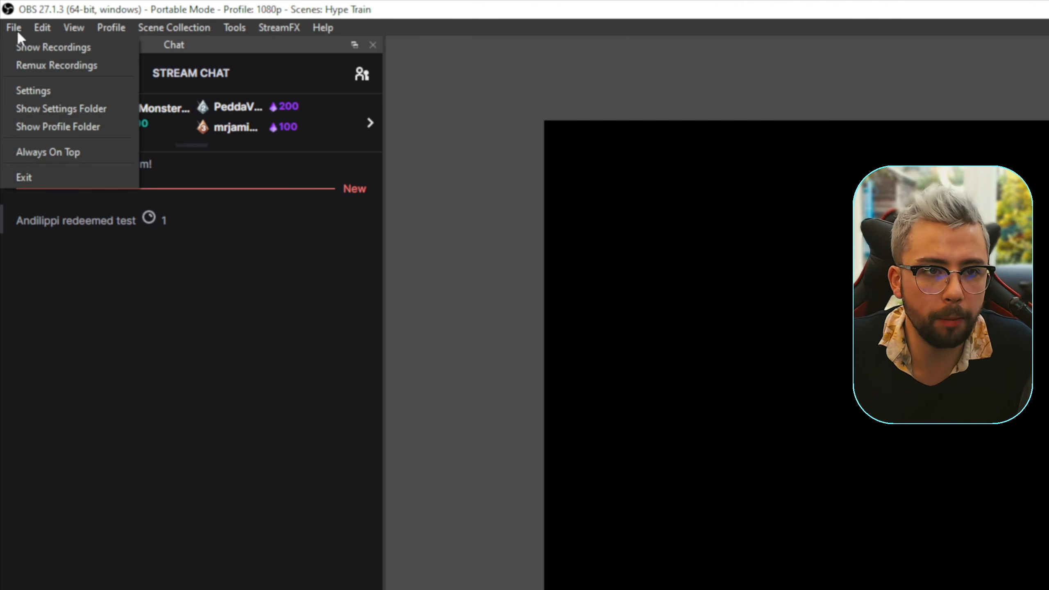
click(75, 90)
click(709, 504)
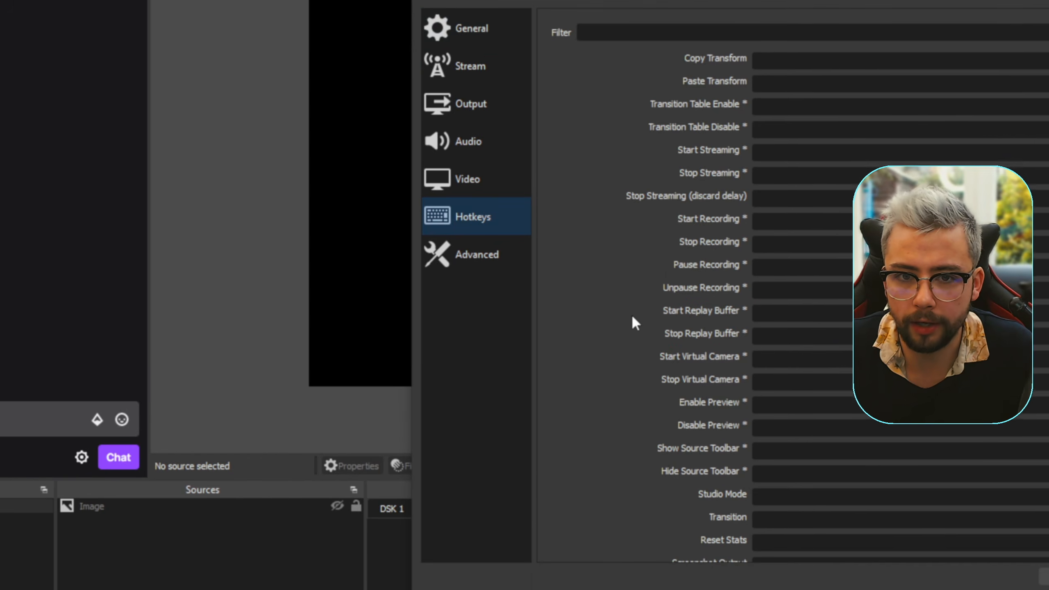
scroll(888, 579, down, 5)
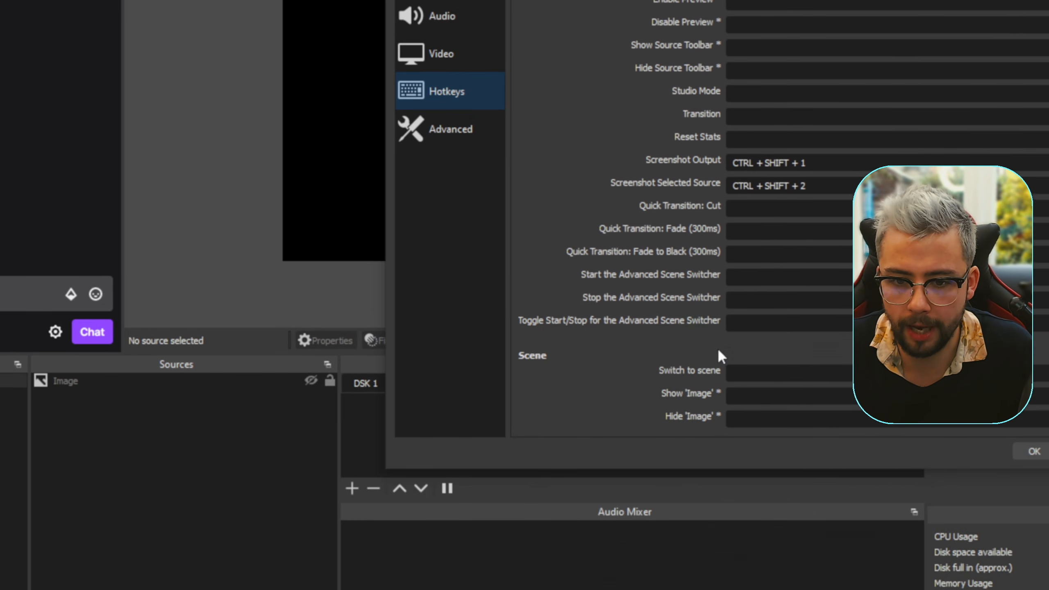
click(831, 519)
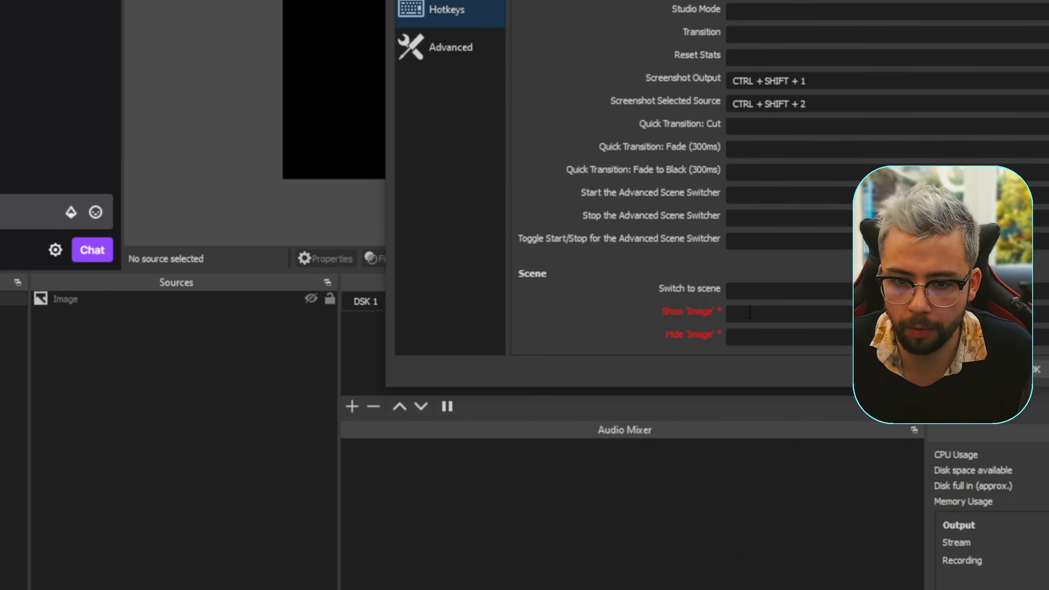
key(ctrl+1)
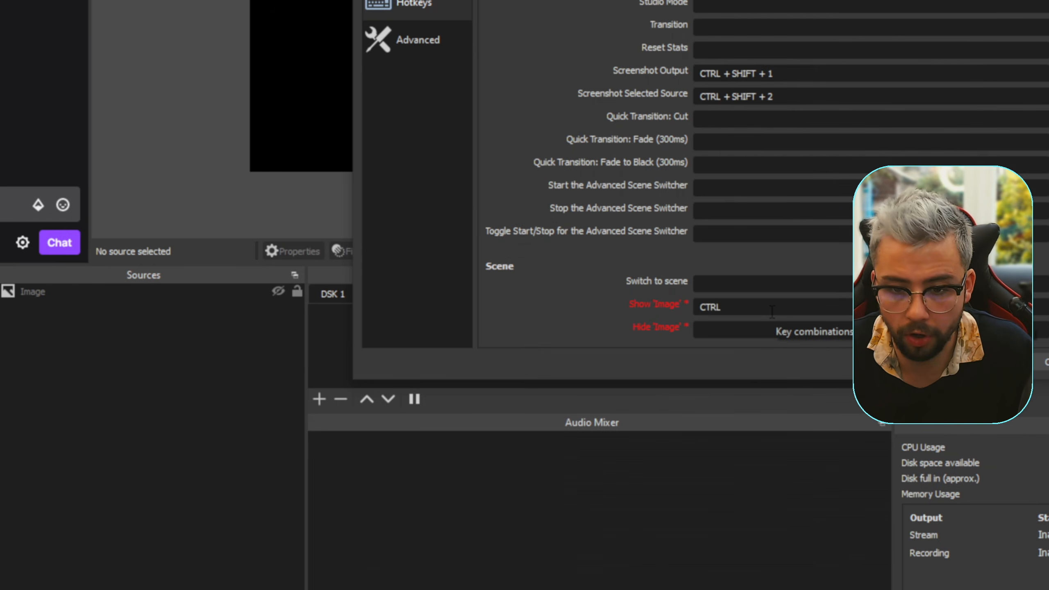
click(767, 326)
key(ctrl+2)
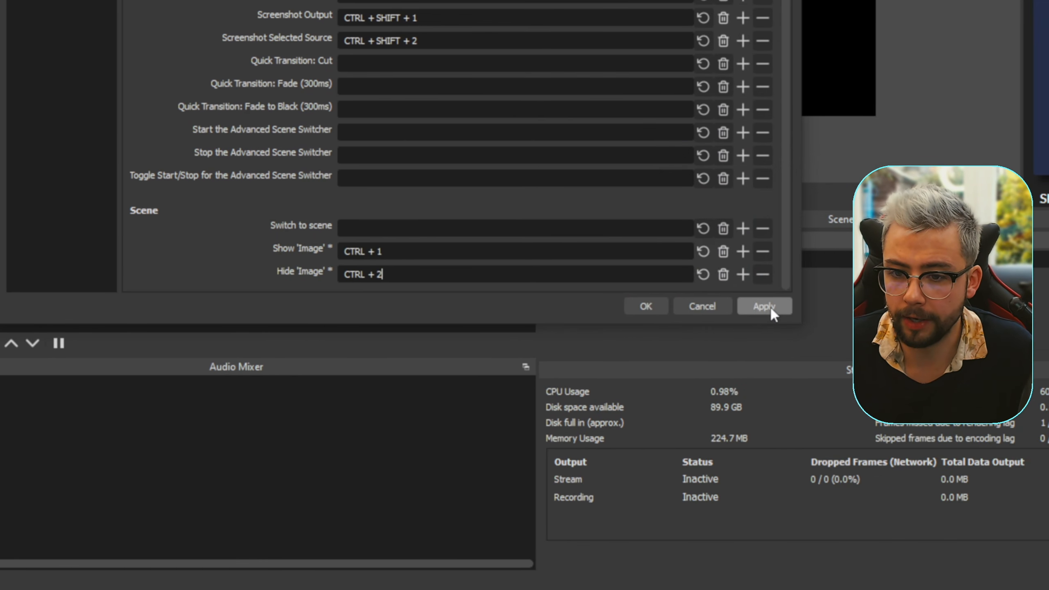
click(869, 309)
click(643, 308)
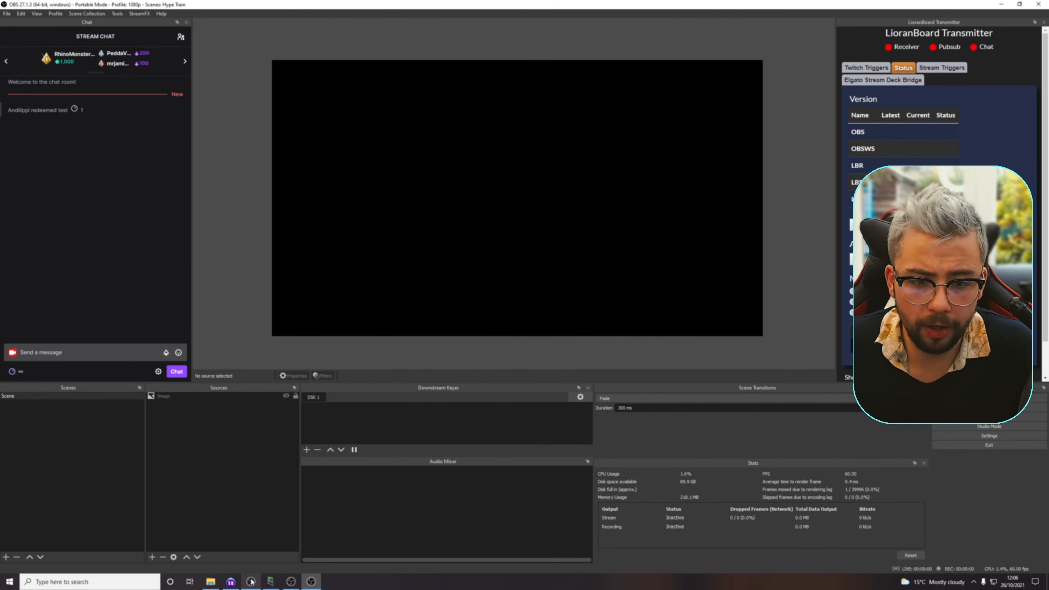
- Switch to Streamer.bot and add a new action named "Hotkey press for image"
click(231, 582)
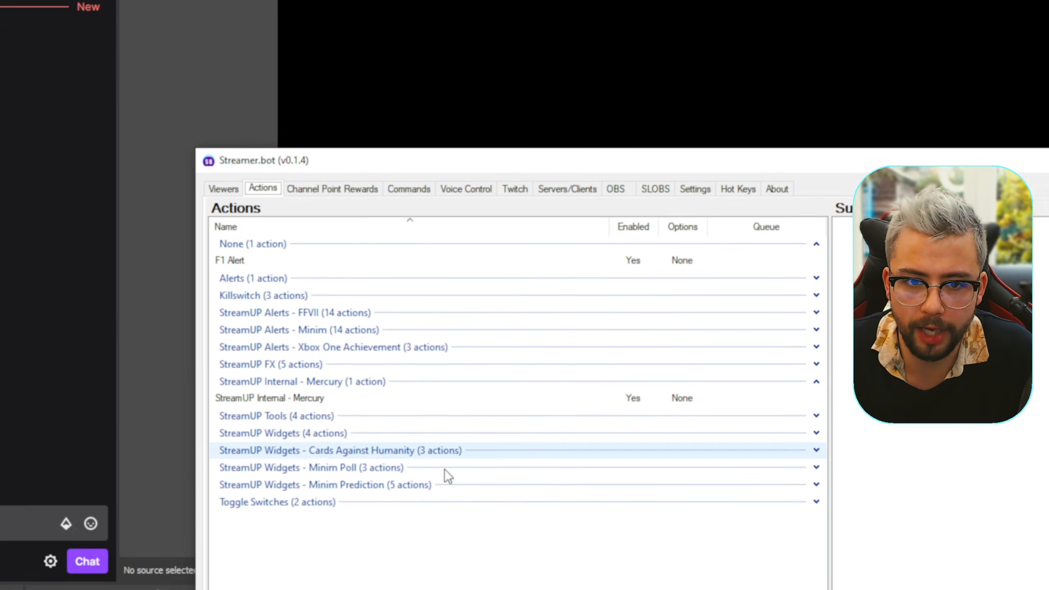
right_click(336, 349)
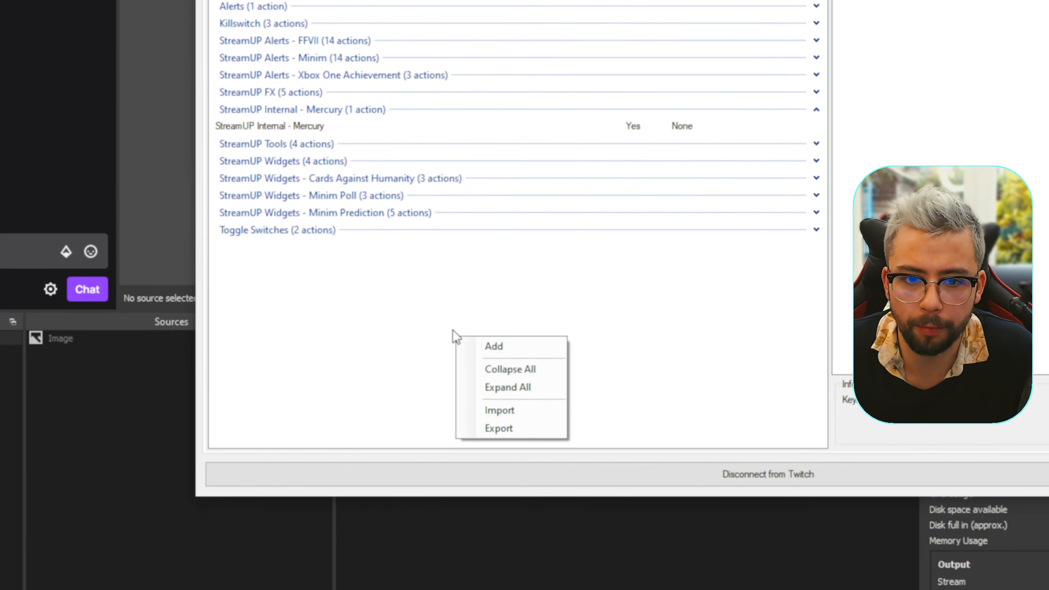
click(508, 318)
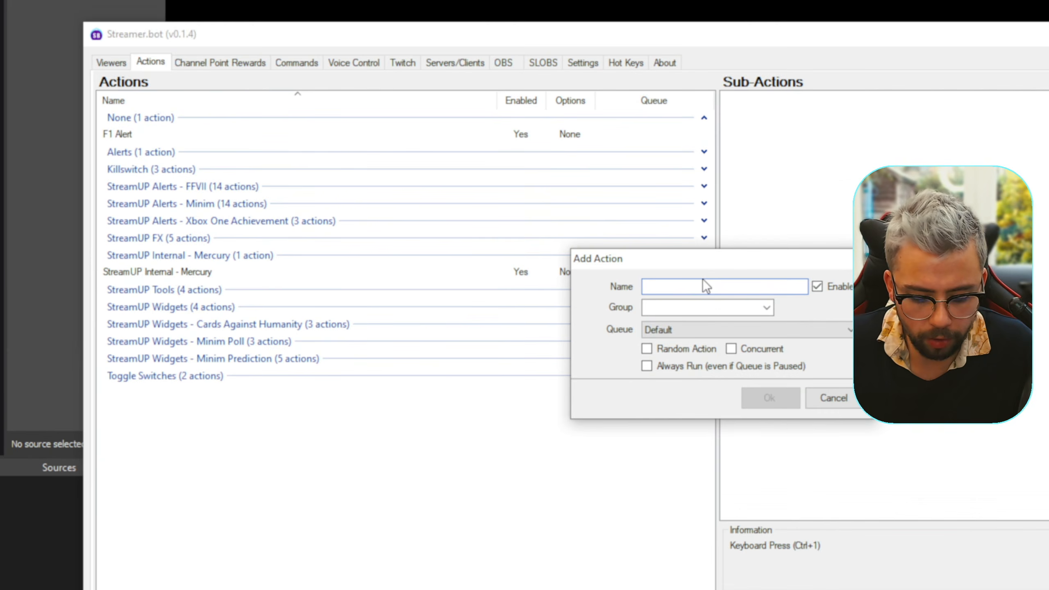
text(Hot)
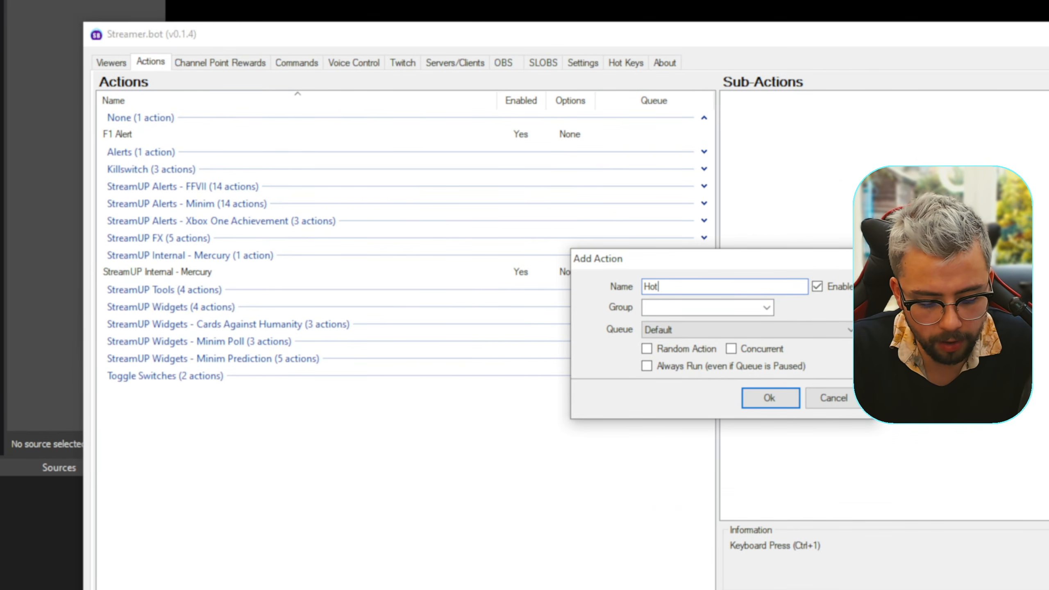
text(key press for )
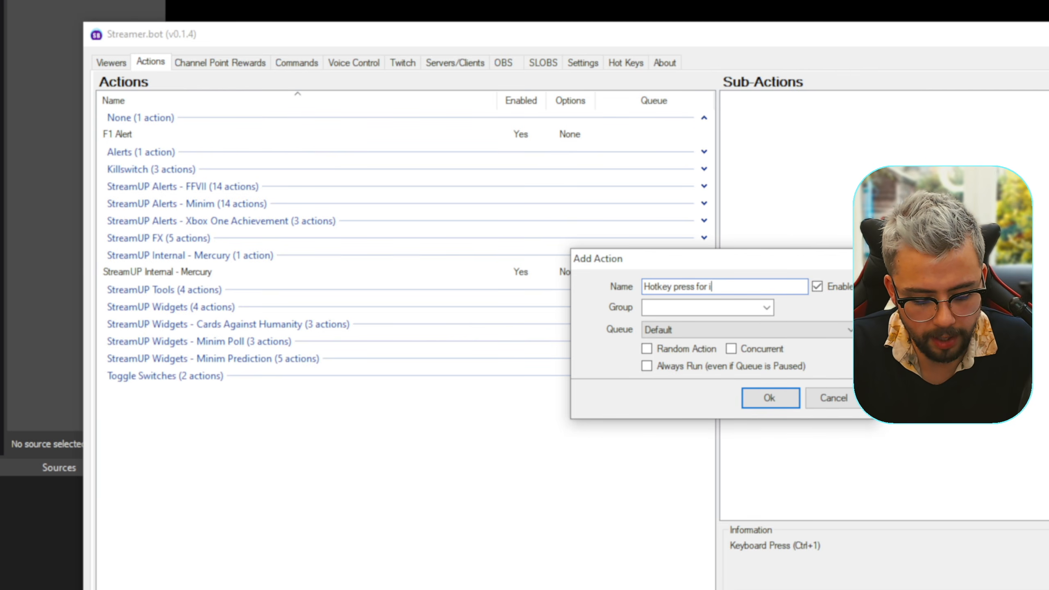
text(image)
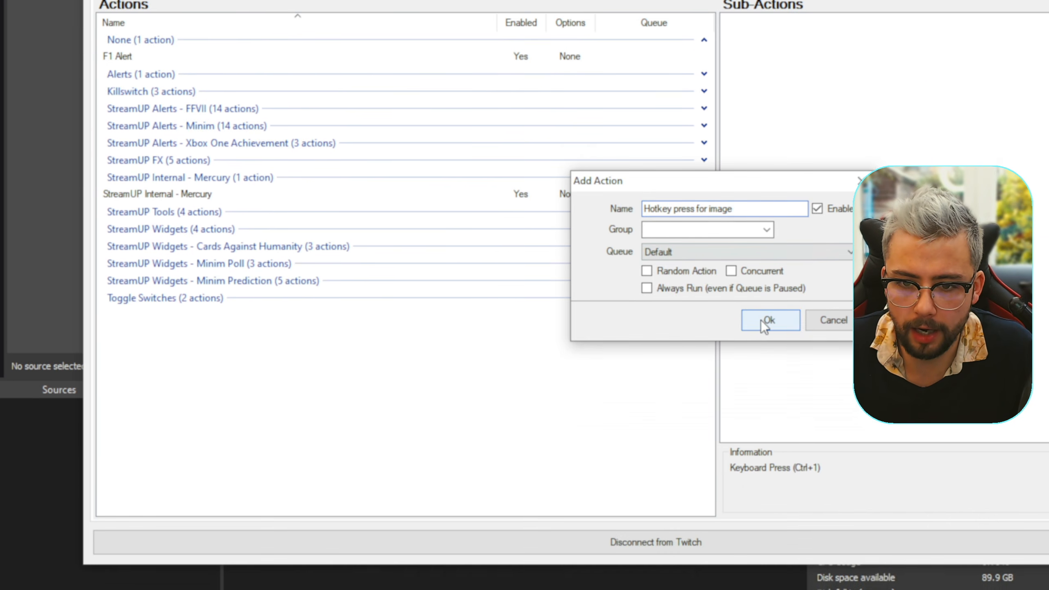
click(762, 312)
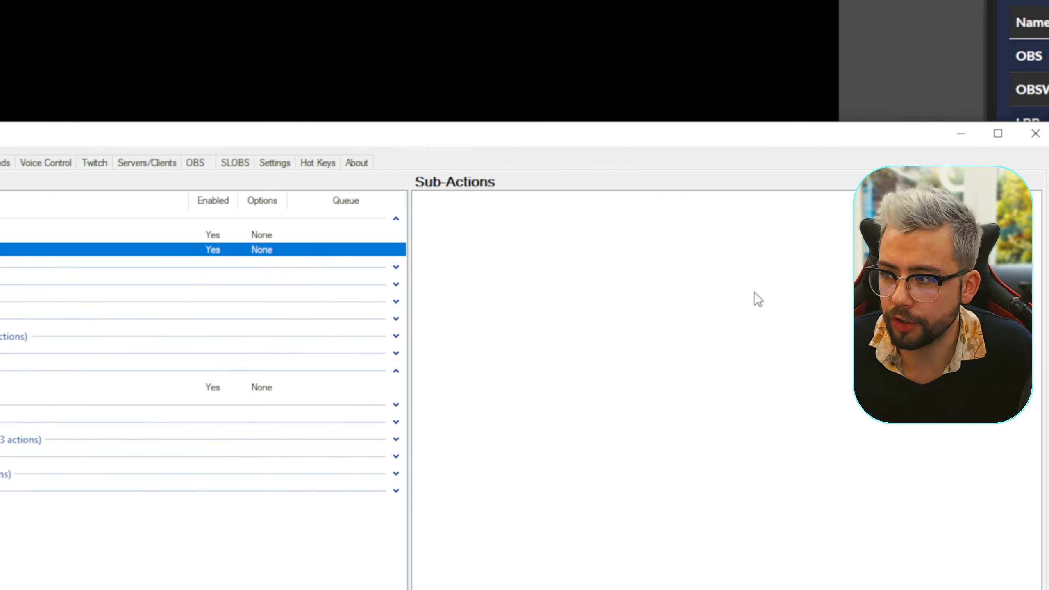
- Start a Keyboard Press sub-action for the new action with key 1 and the Ctrl modifier, and test it
right_click(526, 283)
mouse_move(578, 294)
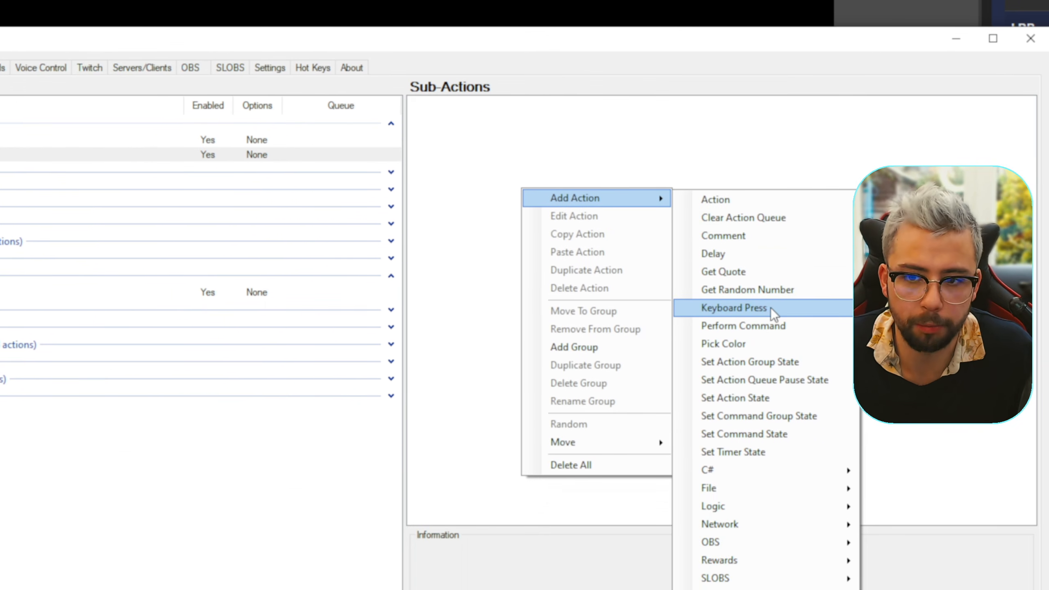
click(769, 306)
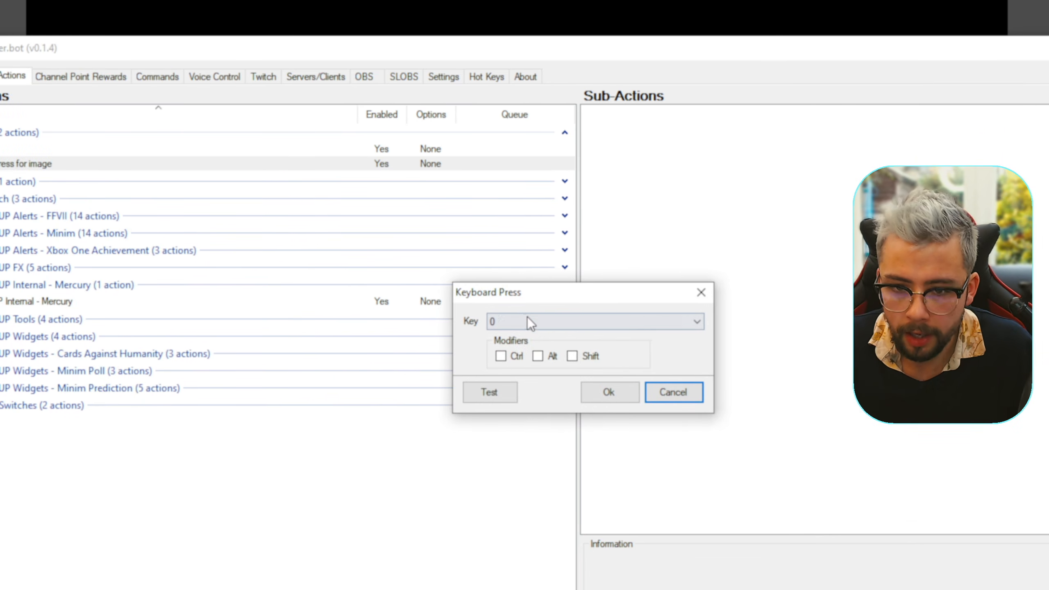
click(527, 311)
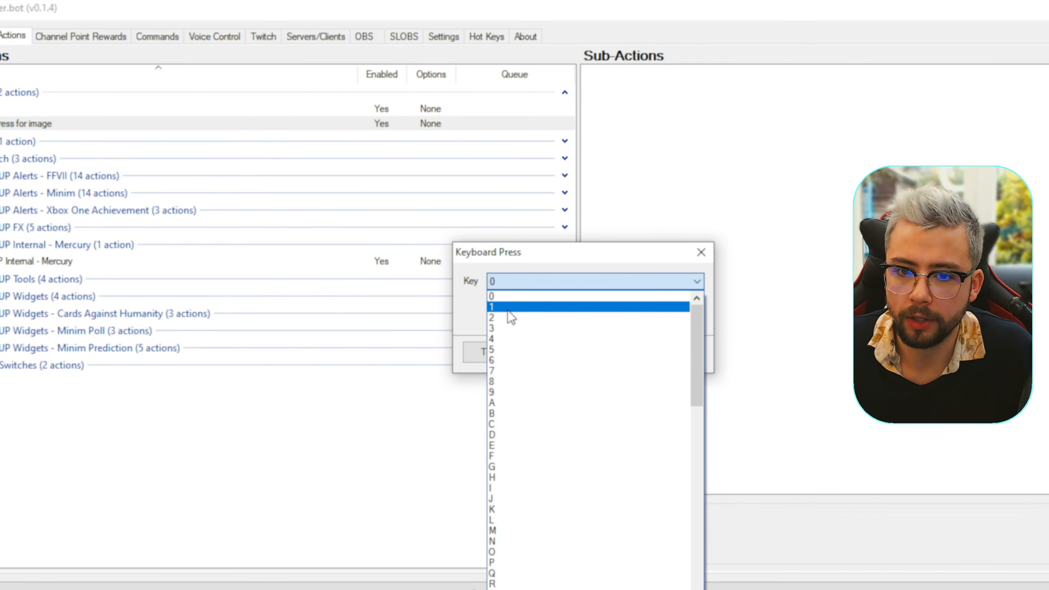
click(510, 348)
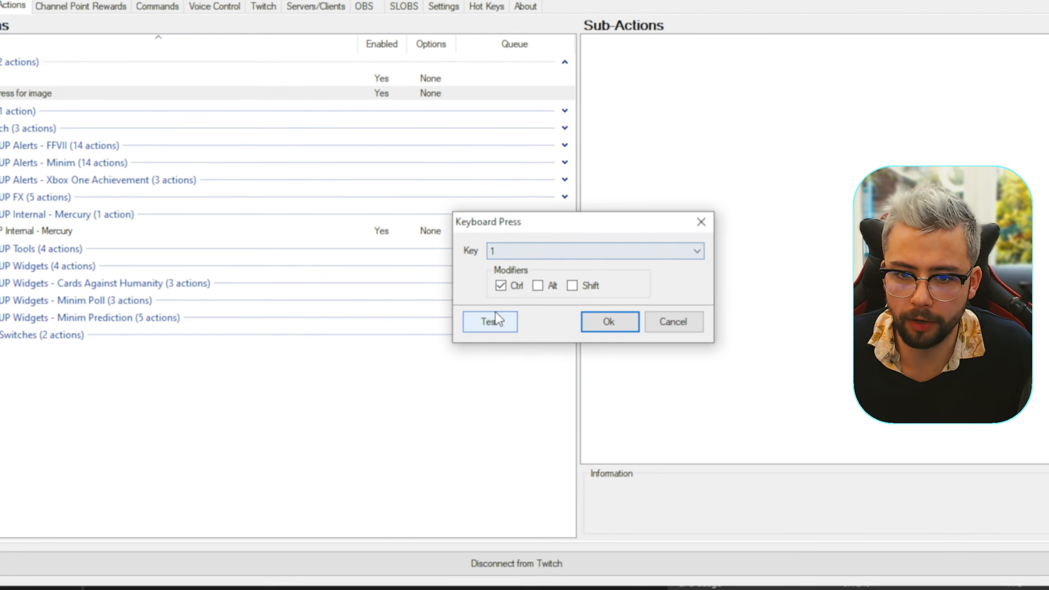
click(497, 347)
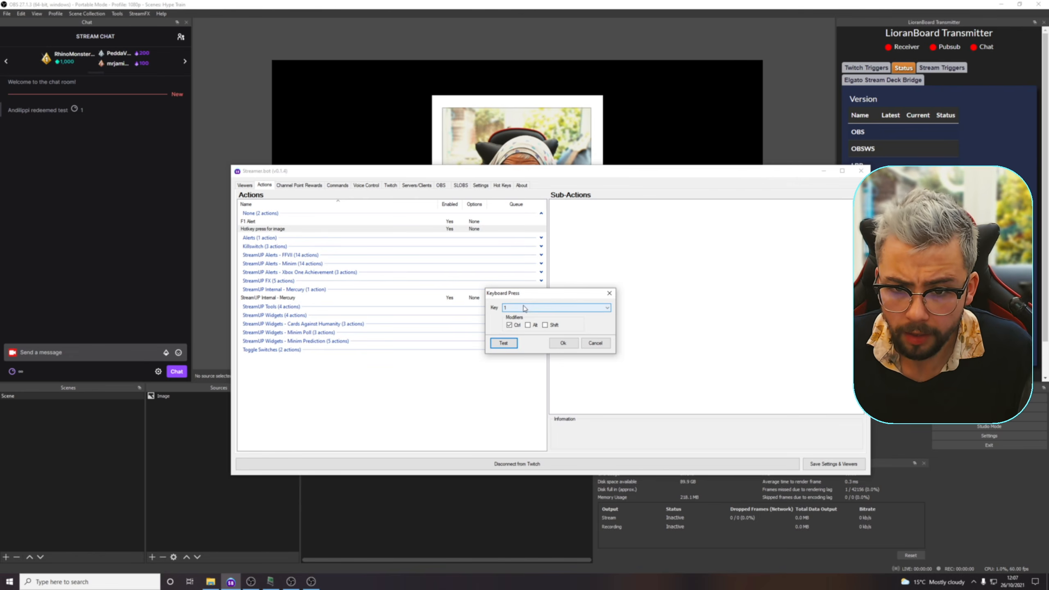
- Change the keyboard press to key 2 with Ctrl and test it
click(525, 308)
click(522, 322)
click(512, 346)
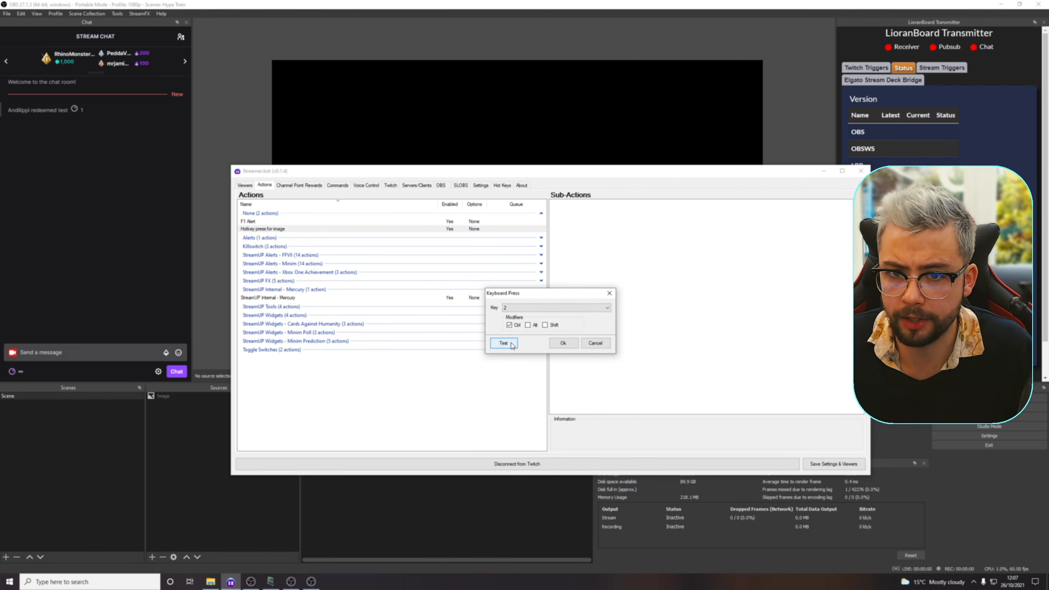
- Set the key to 1 with Ctrl enabled and save the Keyboard Press sub-action
click(512, 309)
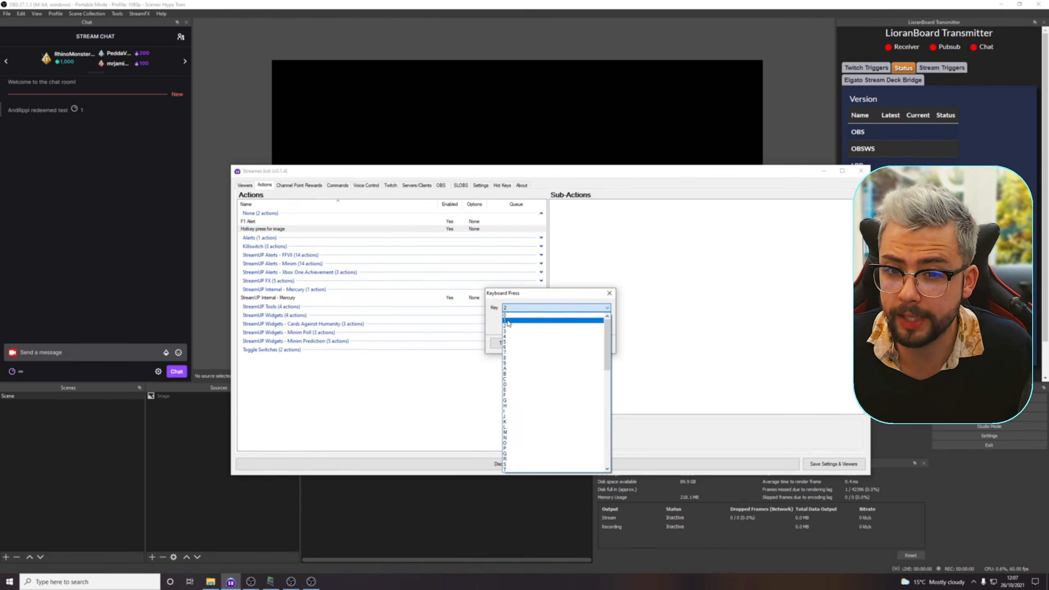
click(509, 321)
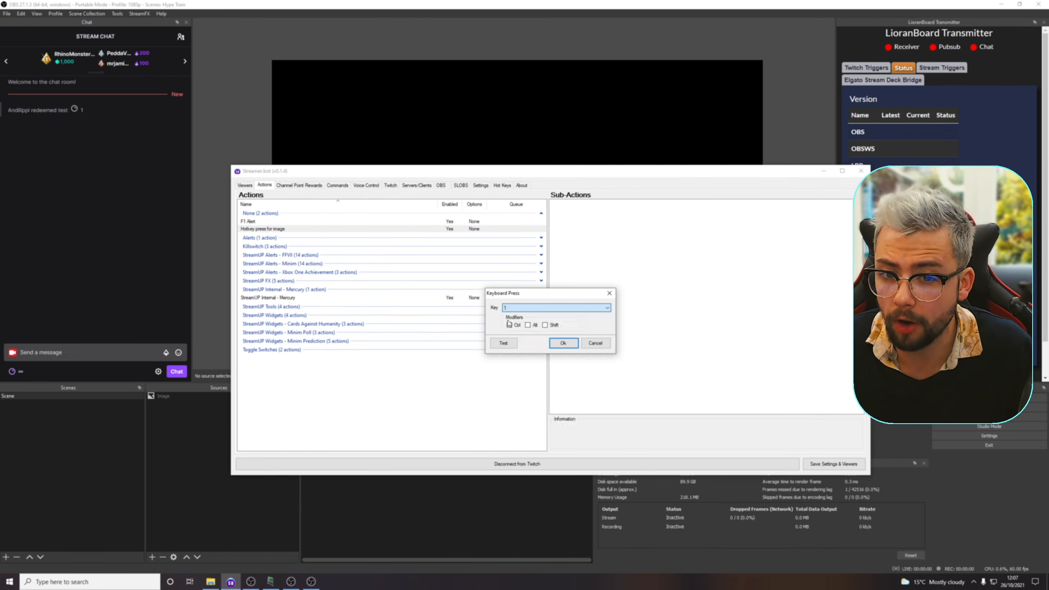
click(560, 345)
- Add a Delay sub-action of 1000 ms after the keyboard press
right_click(592, 225)
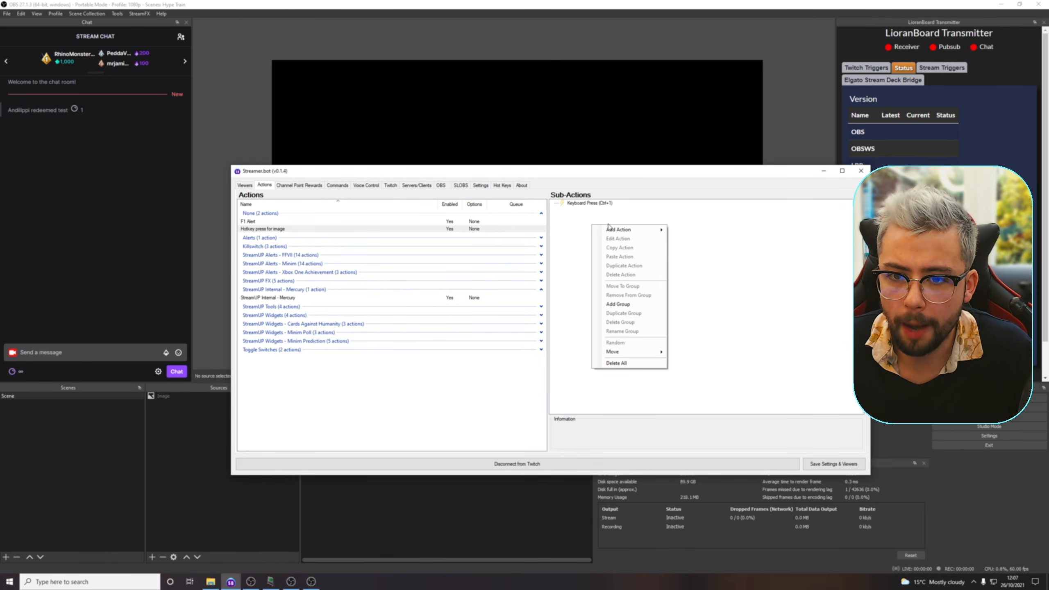
mouse_move(610, 233)
click(696, 260)
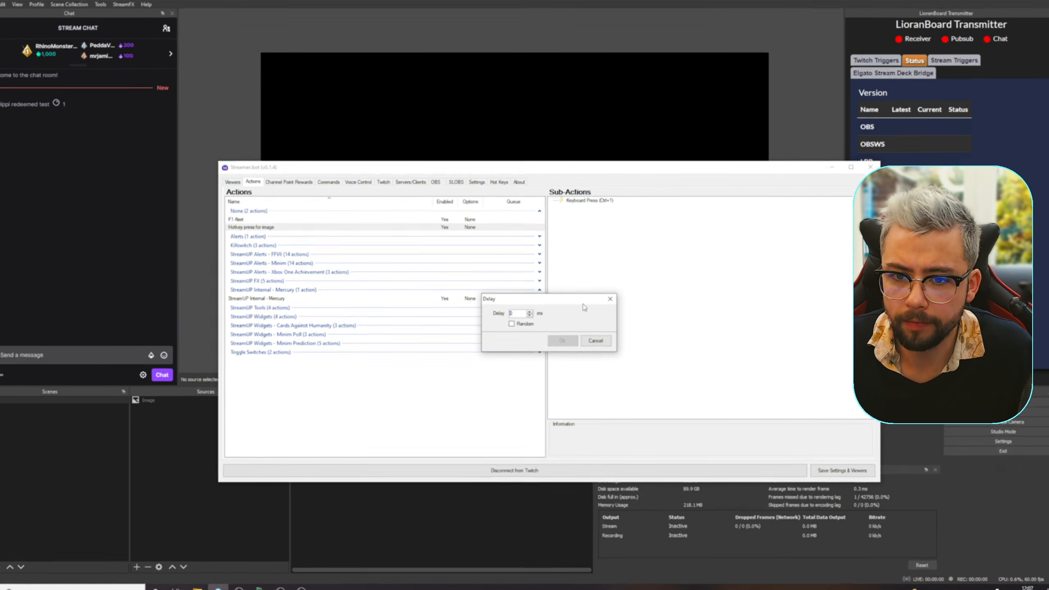
text(1000)
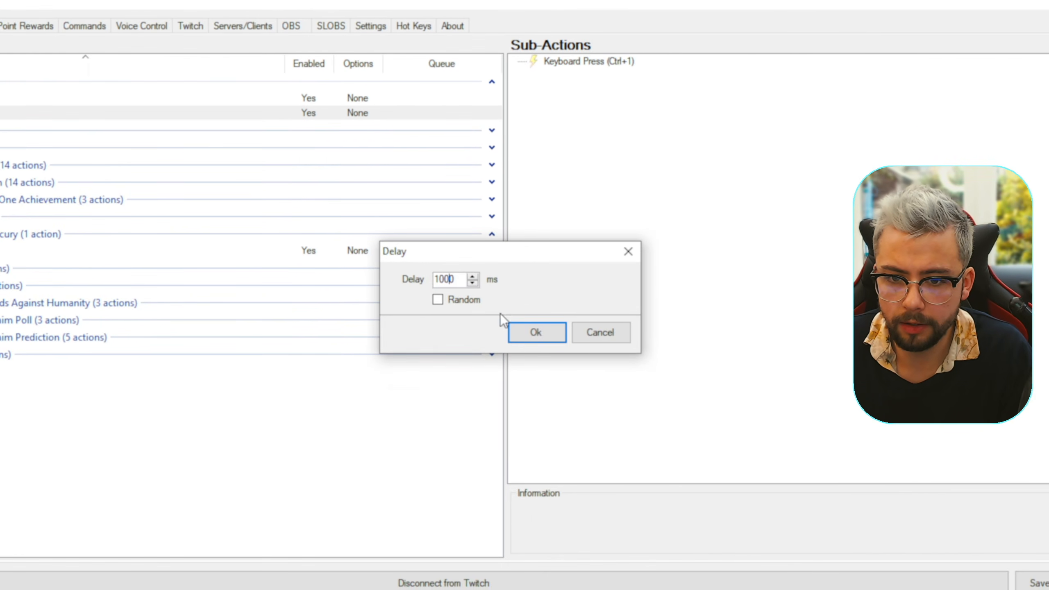
click(539, 356)
- Duplicate the Ctrl+1 keyboard press below the delay and set the copy's key to 2
right_click(587, 44)
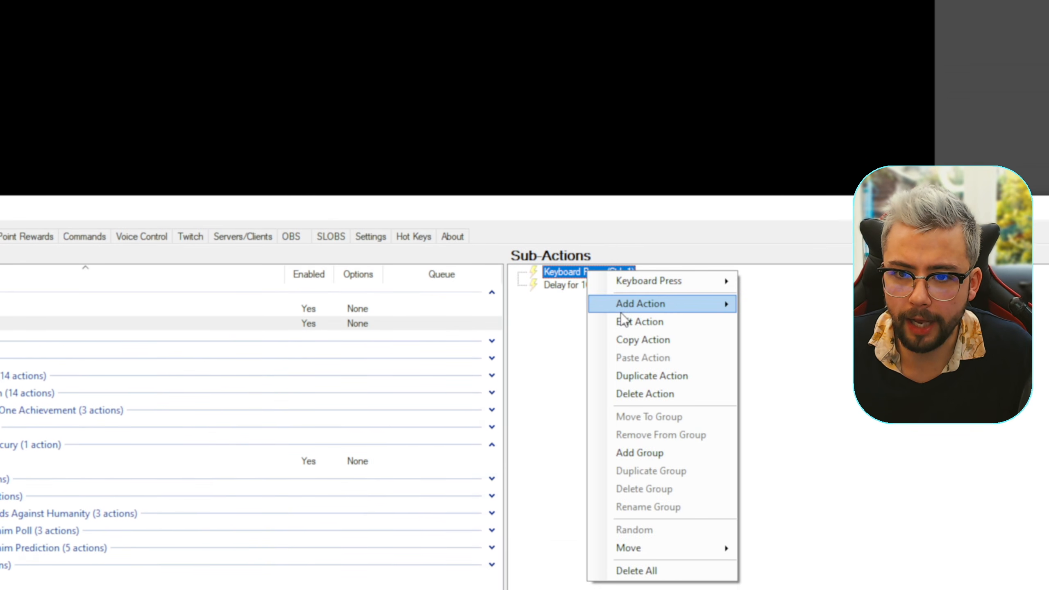
click(642, 332)
double_click(598, 255)
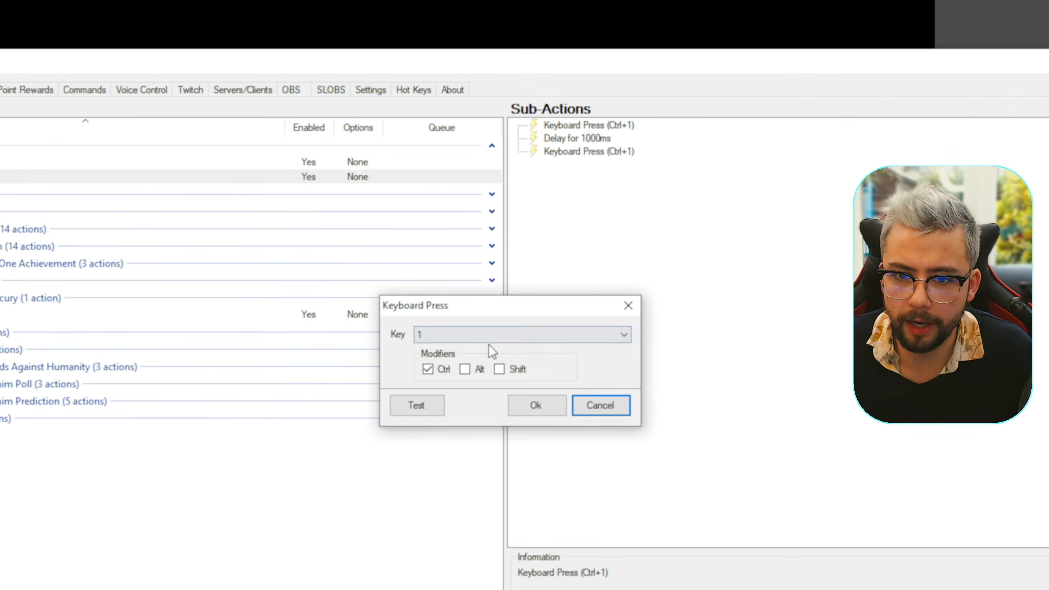
click(475, 336)
click(422, 360)
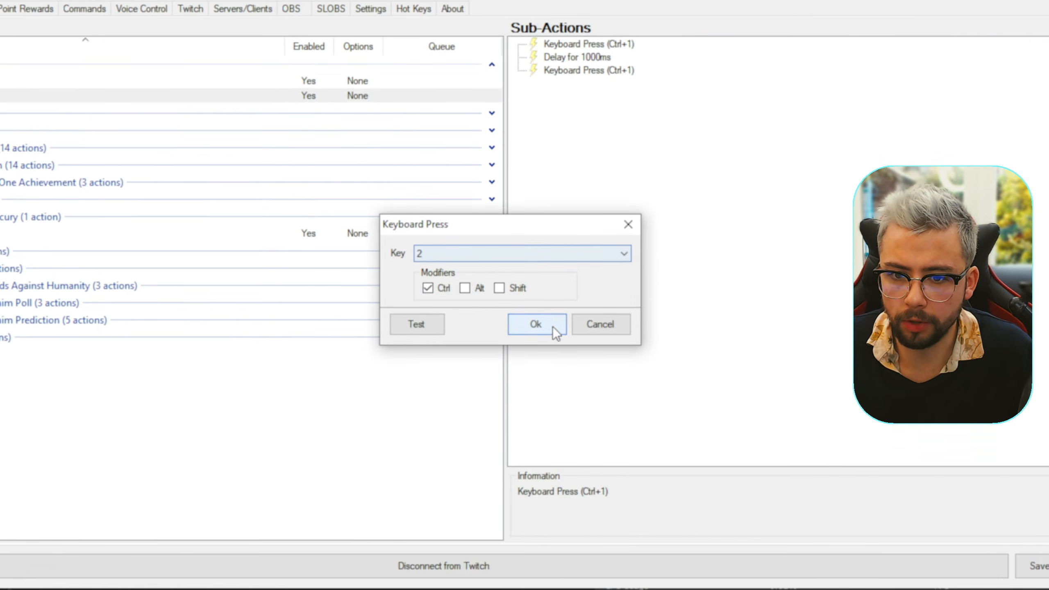
click(552, 326)
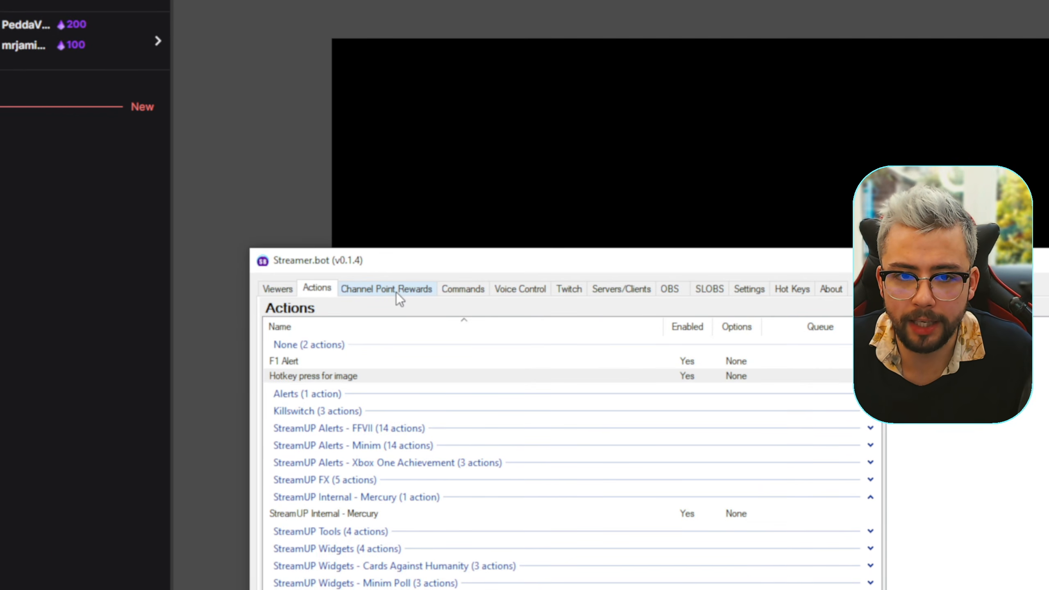
- Edit the "test" channel point reward so that it runs the "Hotkey press for image" action
click(396, 291)
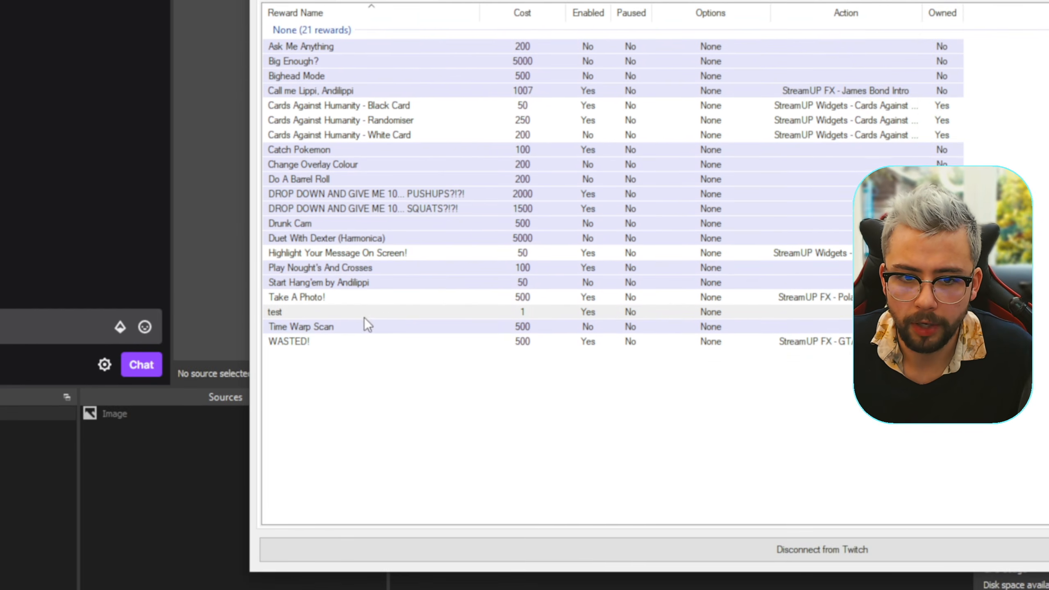
click(298, 316)
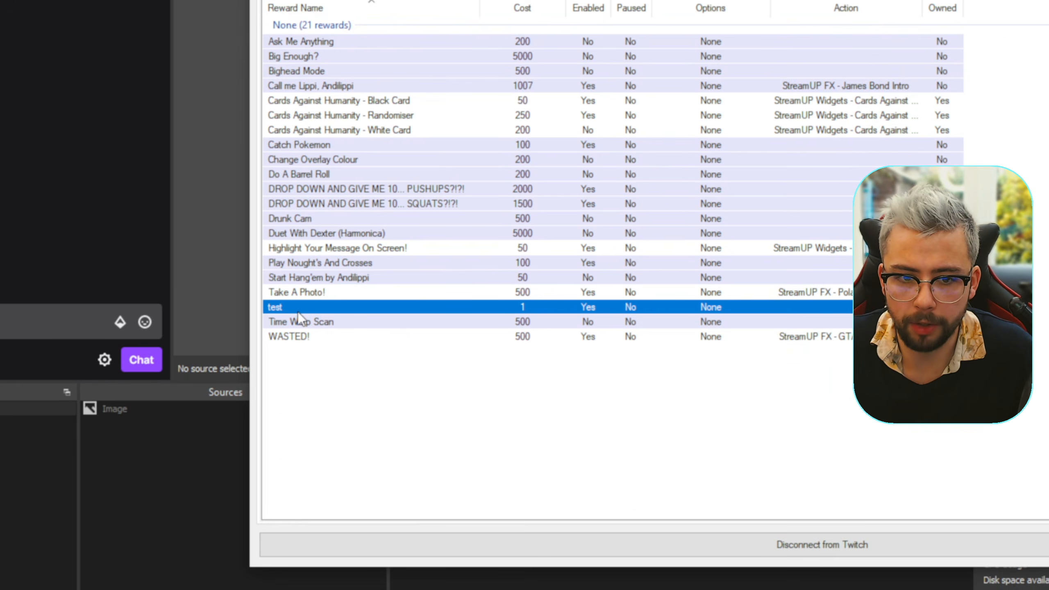
right_click(298, 305)
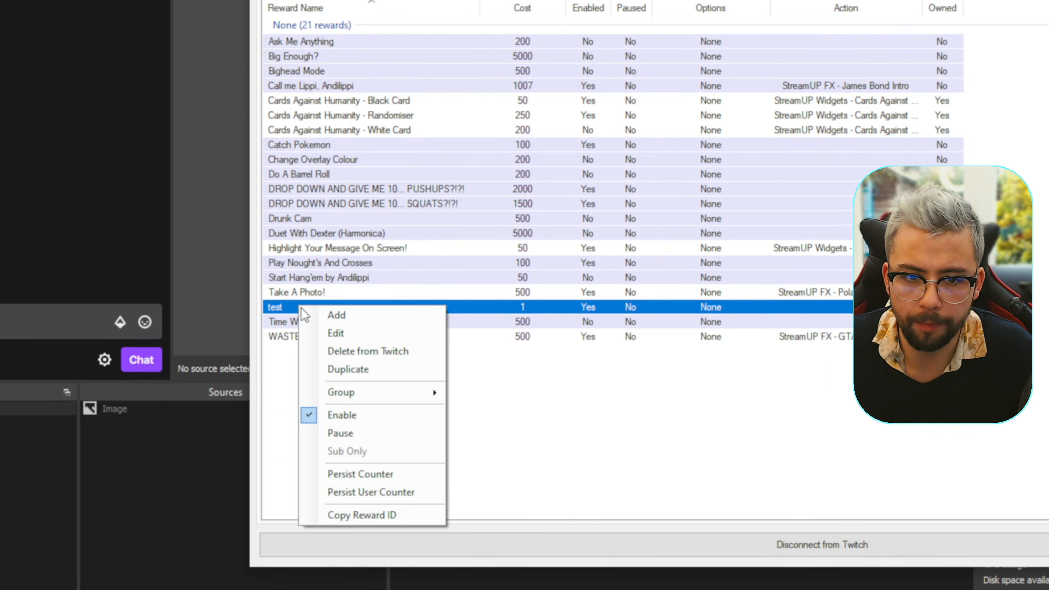
click(342, 331)
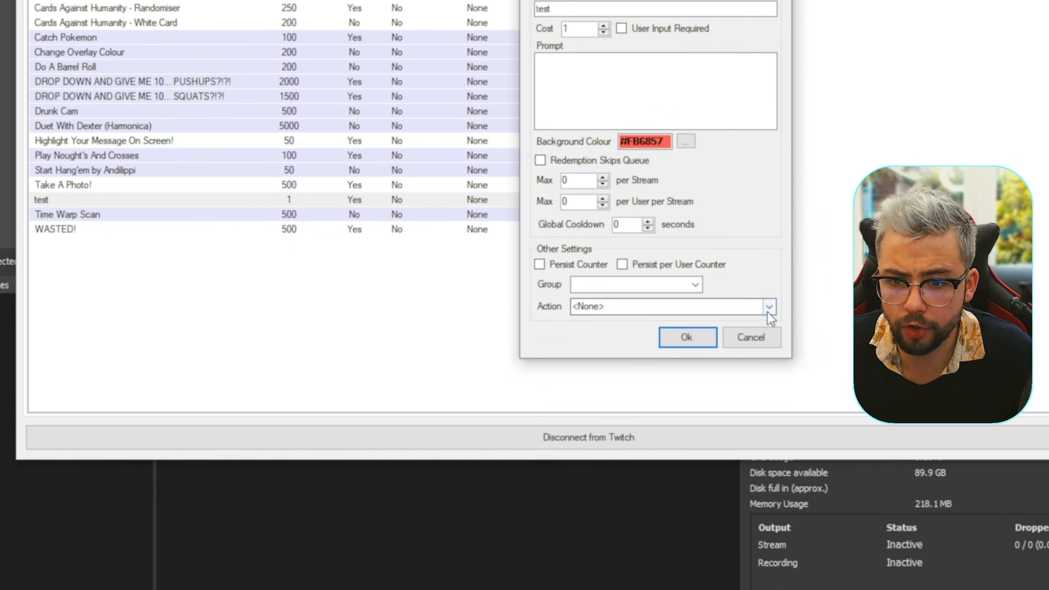
click(768, 309)
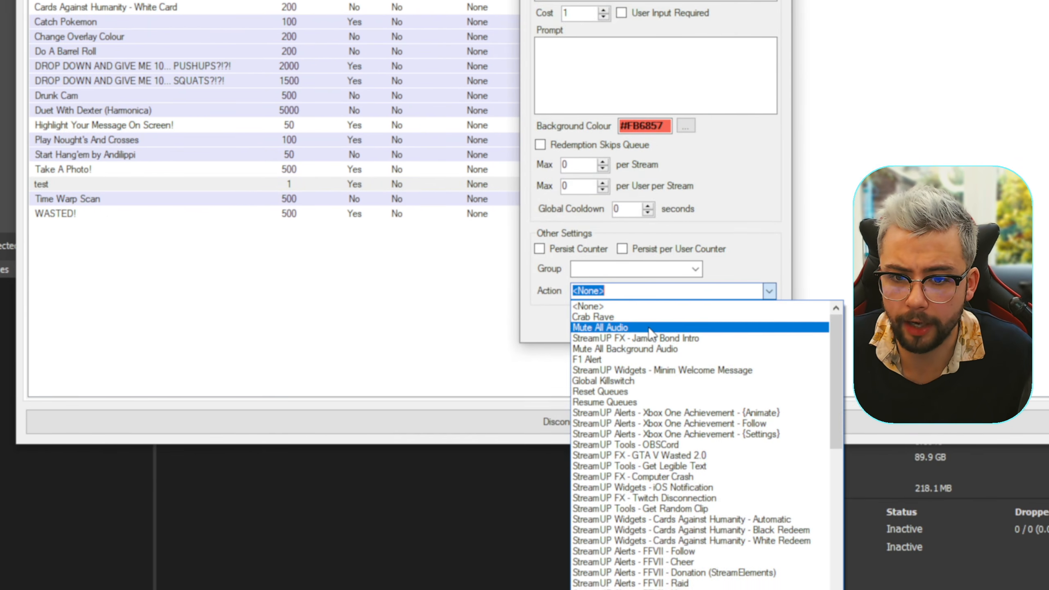
scroll(681, 496, down, 10)
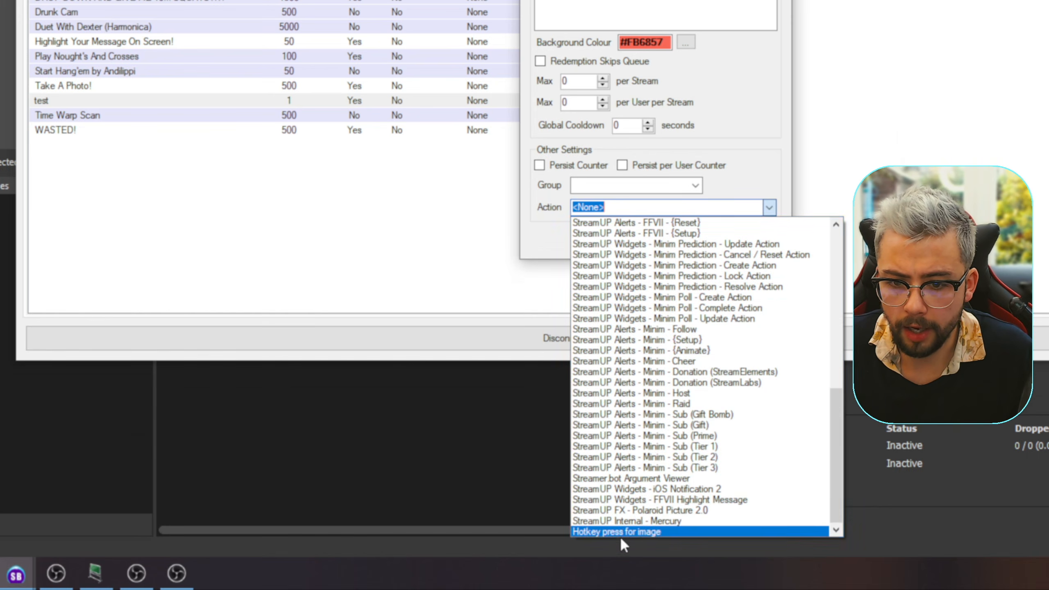
click(652, 533)
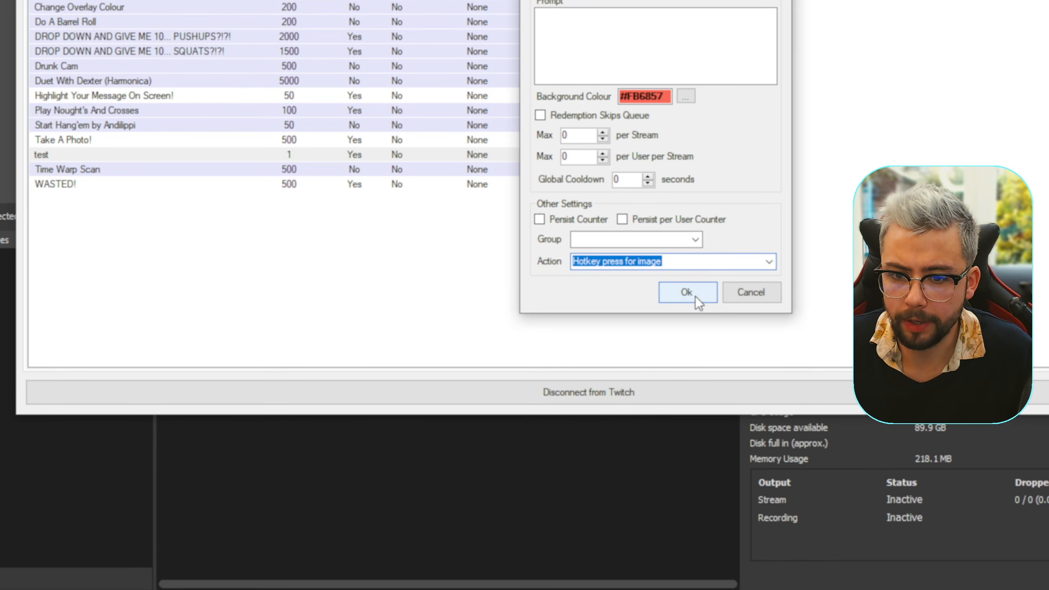
click(685, 238)
click(562, 288)
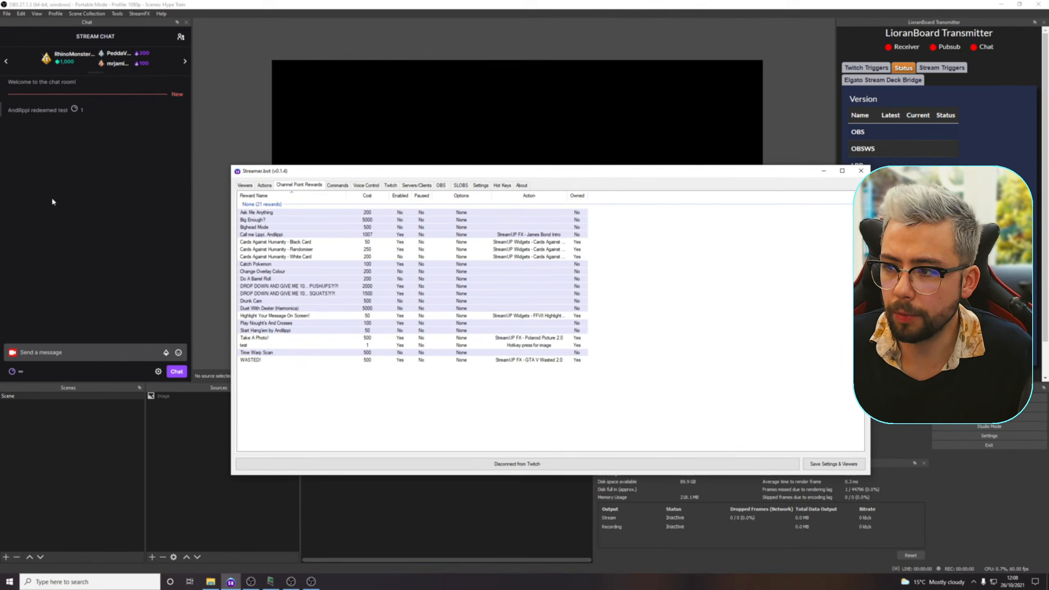
- Switch to OBS and redeem the "test" channel point reward from the stream chat
click(51, 198)
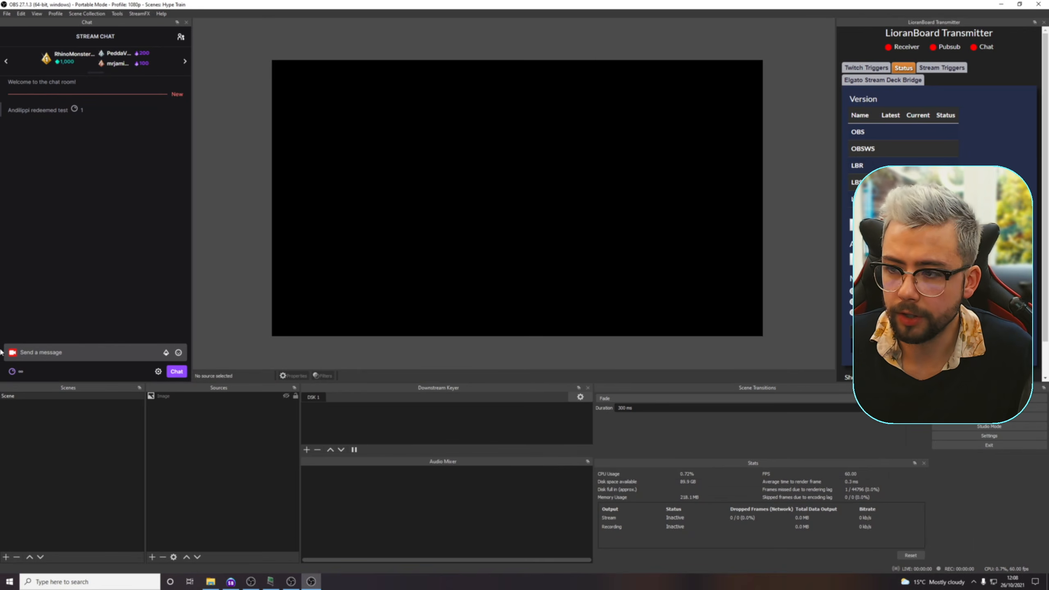
click(19, 373)
click(27, 282)
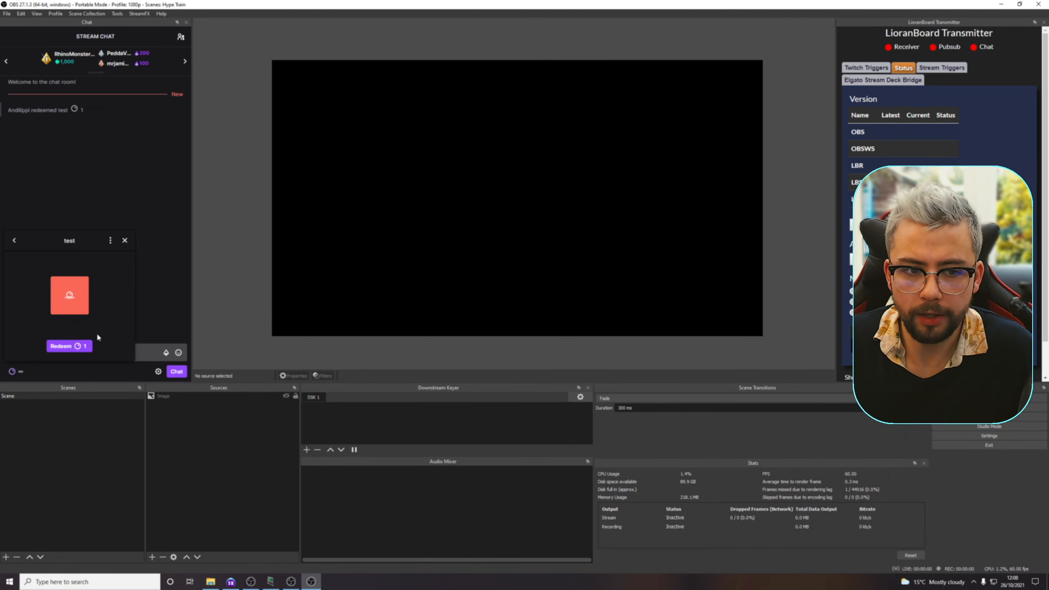
click(87, 346)
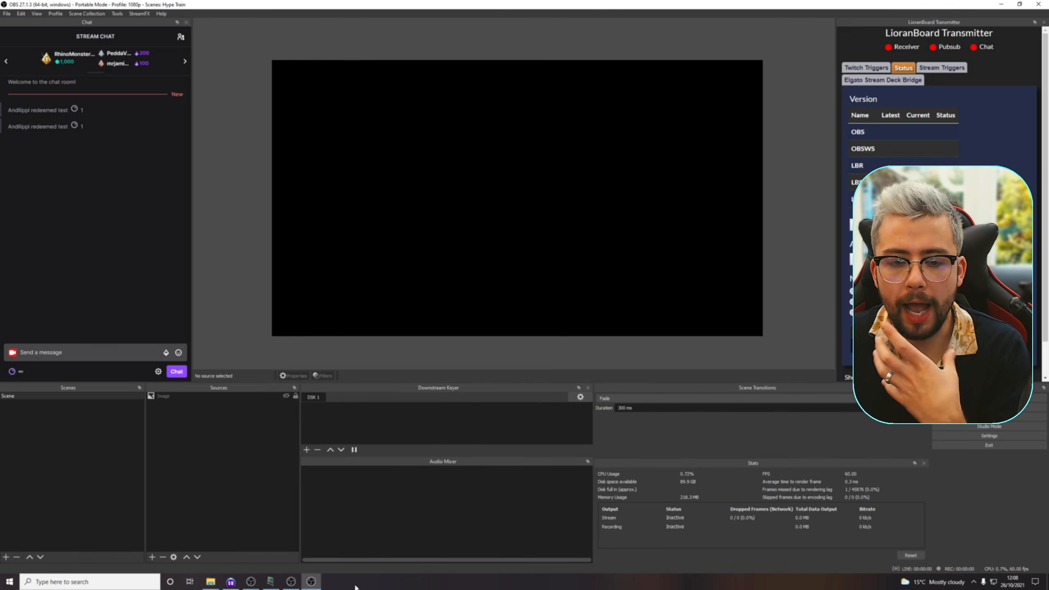
- Return to Streamer.bot and create a new action named "image on"
mouse_move(316, 588)
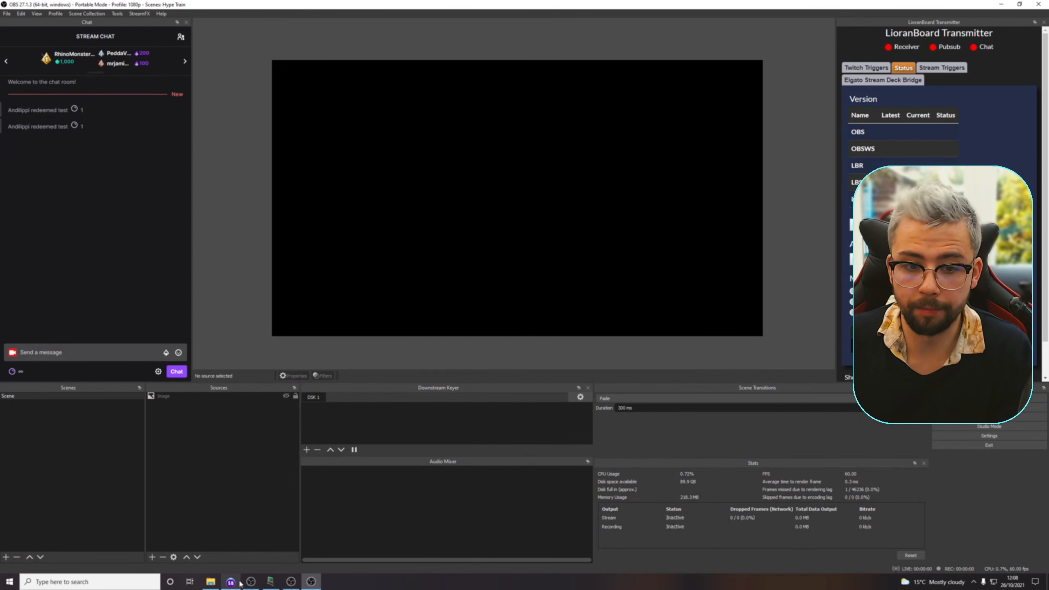
click(231, 582)
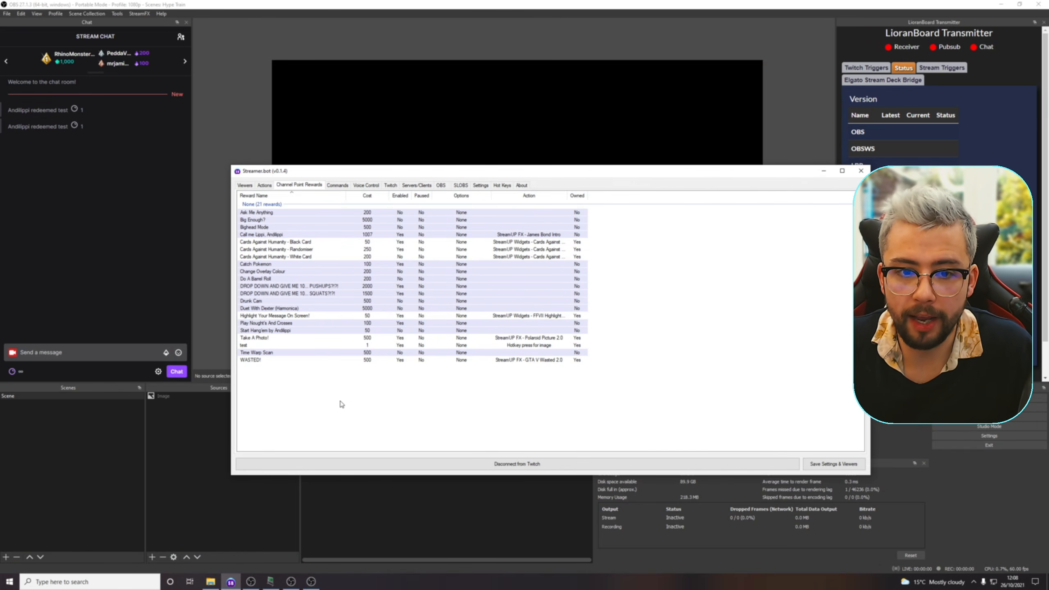
click(265, 185)
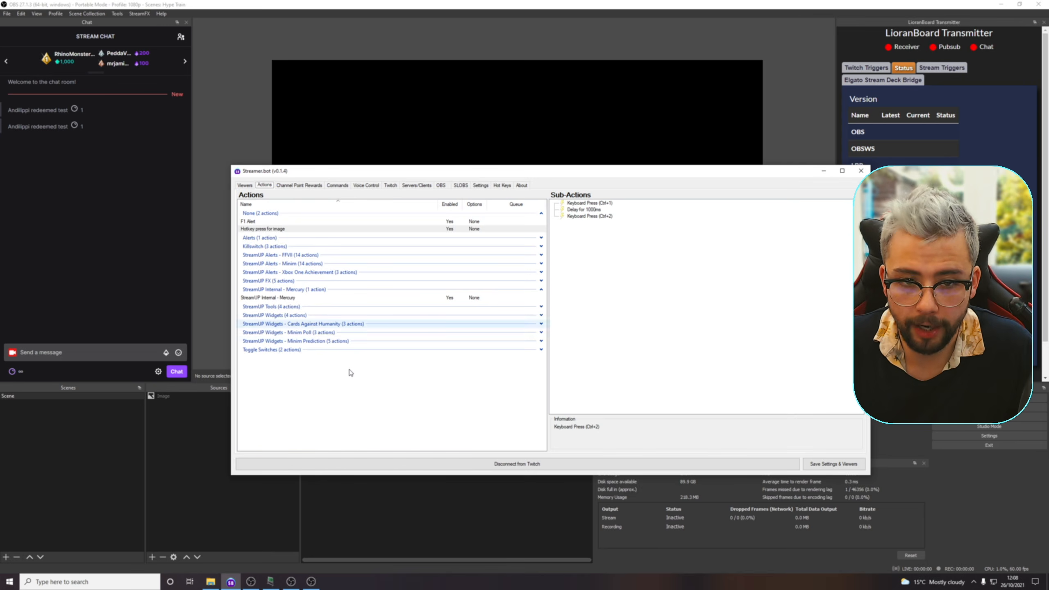
right_click(305, 379)
click(324, 384)
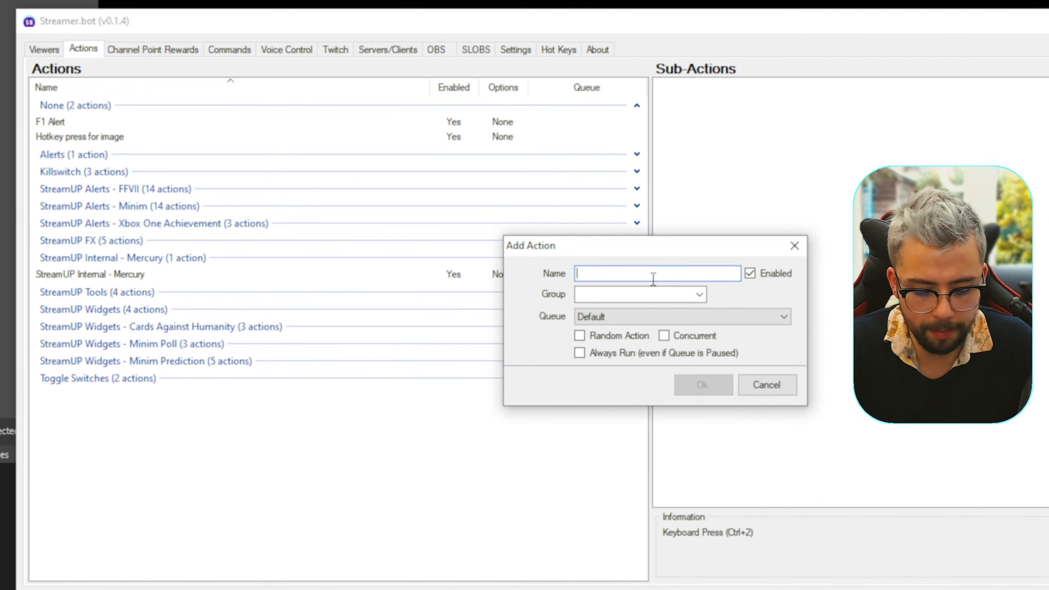
text(ia)
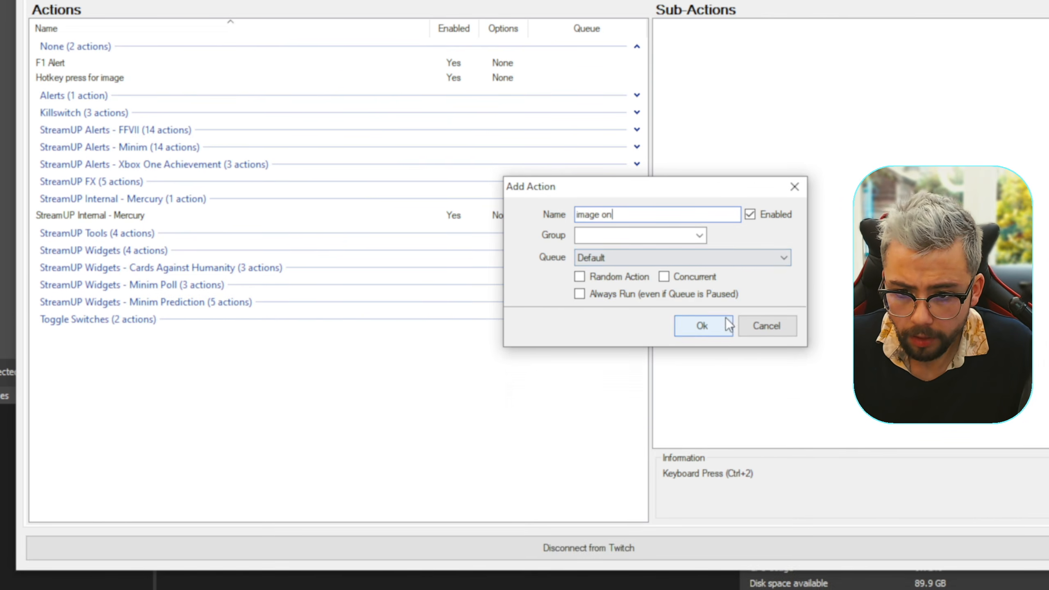
click(702, 385)
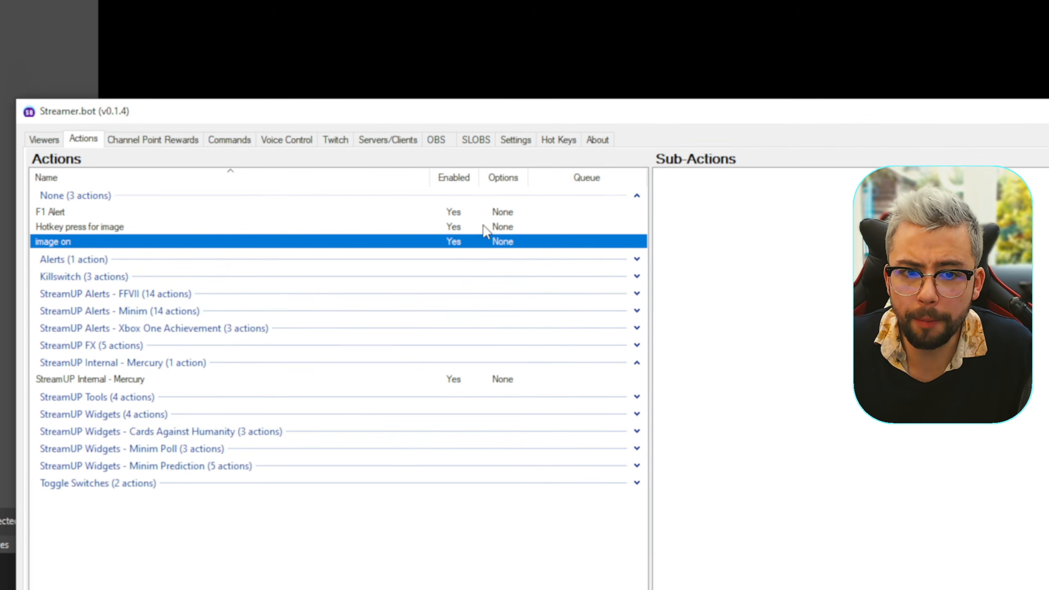
- Add an OBS Set Source Visibility State sub-action that makes the Image source in Scene visible
right_click(728, 278)
mouse_move(766, 291)
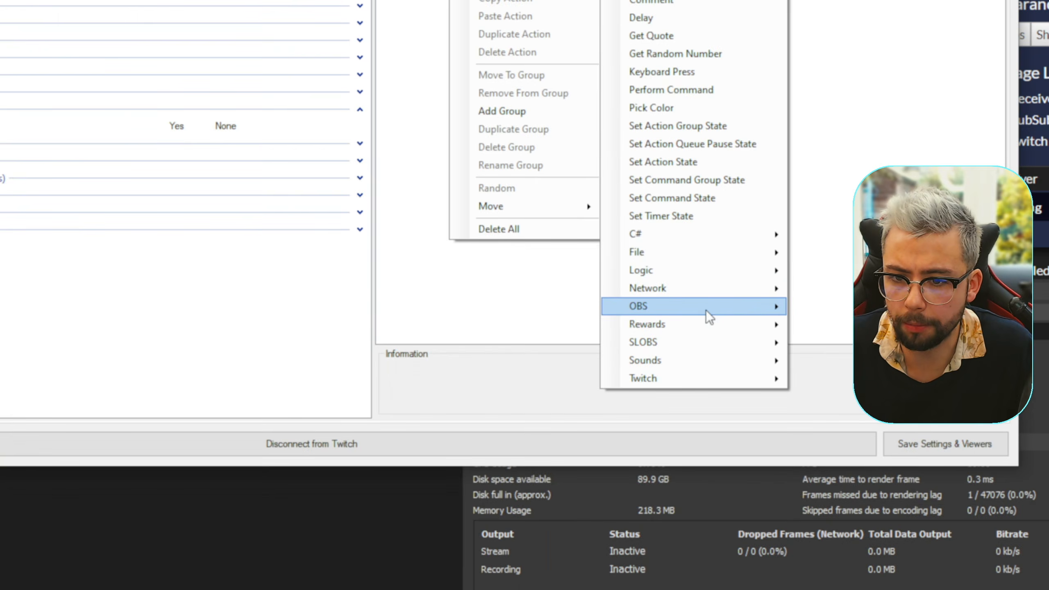
mouse_move(694, 450)
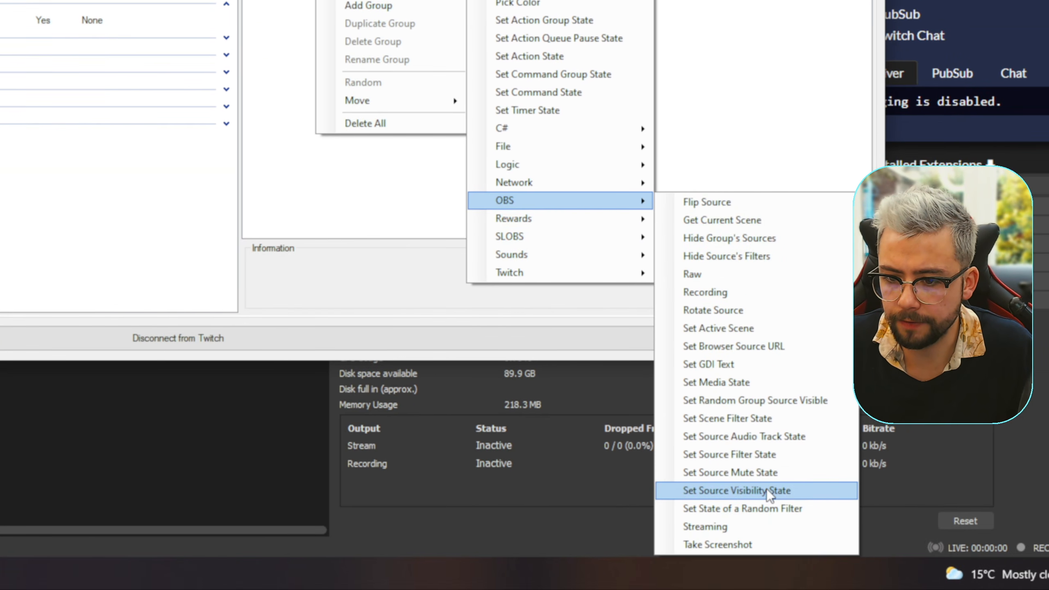
click(766, 489)
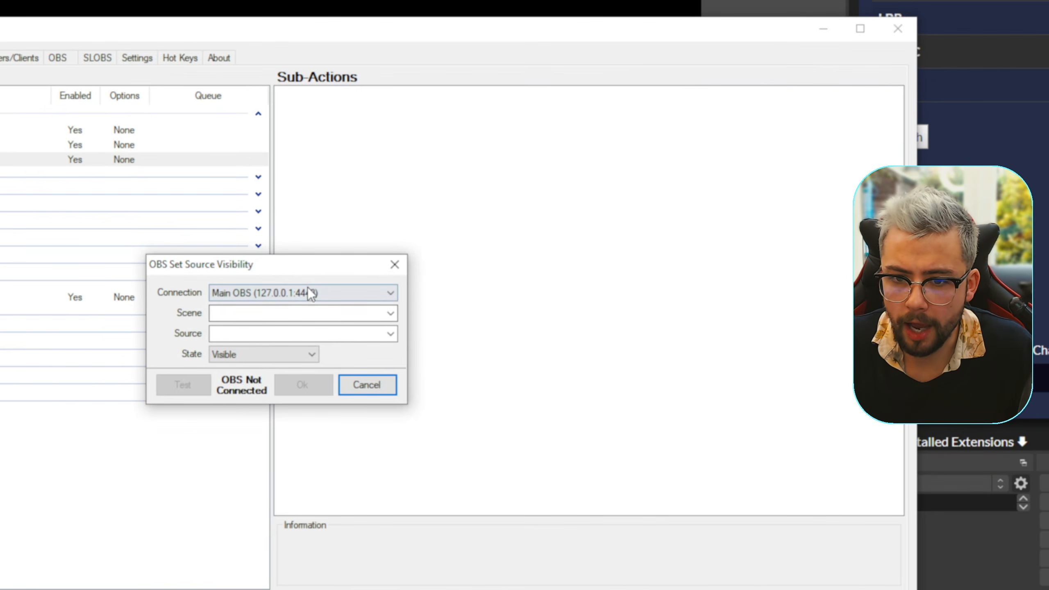
click(310, 293)
click(310, 313)
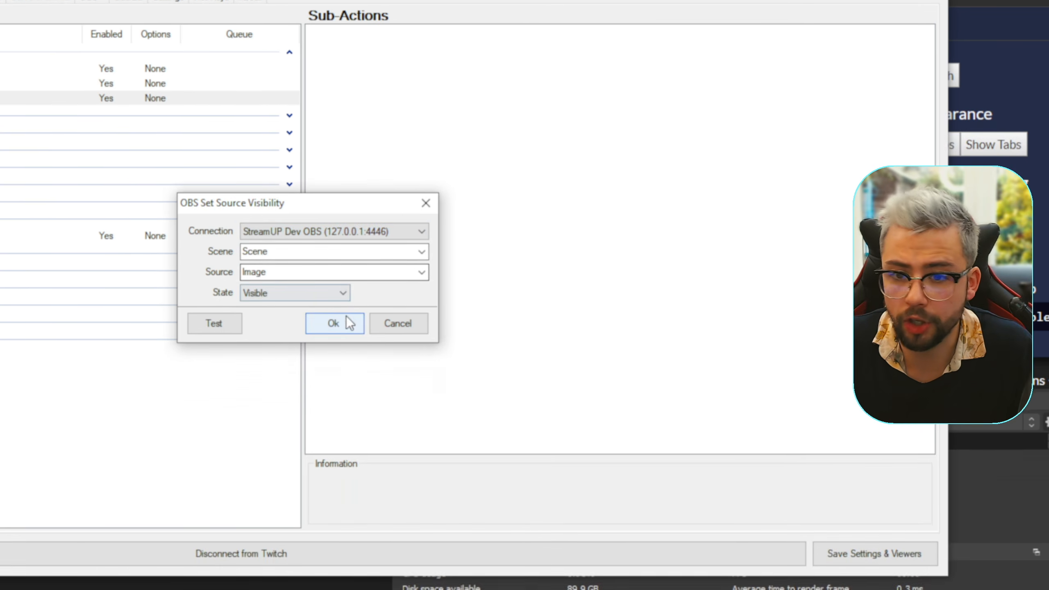
click(349, 323)
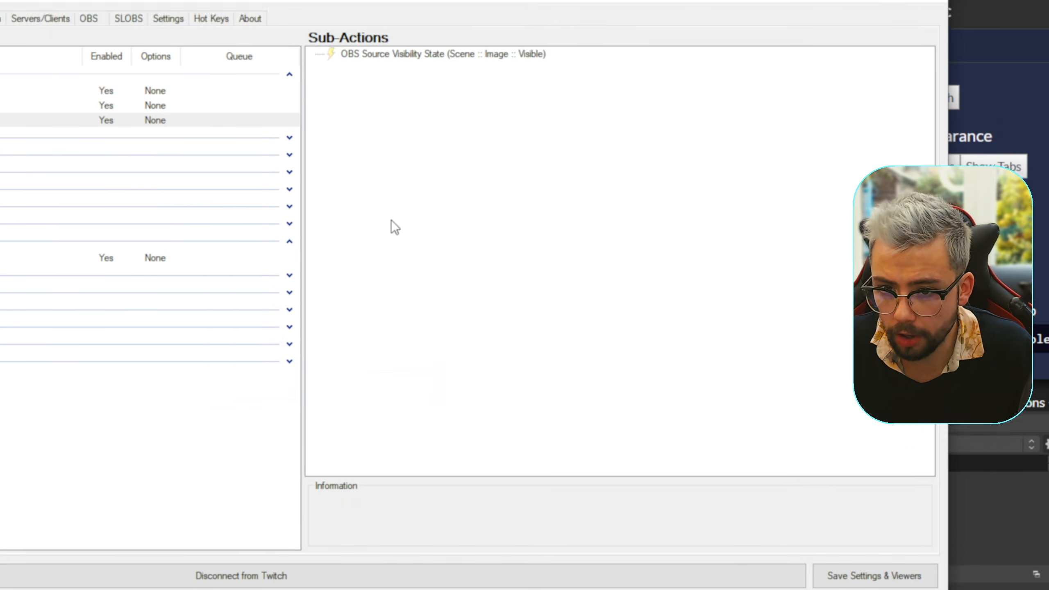
- Add a Delay sub-action of 1000 ms to the "image on" action
right_click(379, 87)
mouse_move(398, 98)
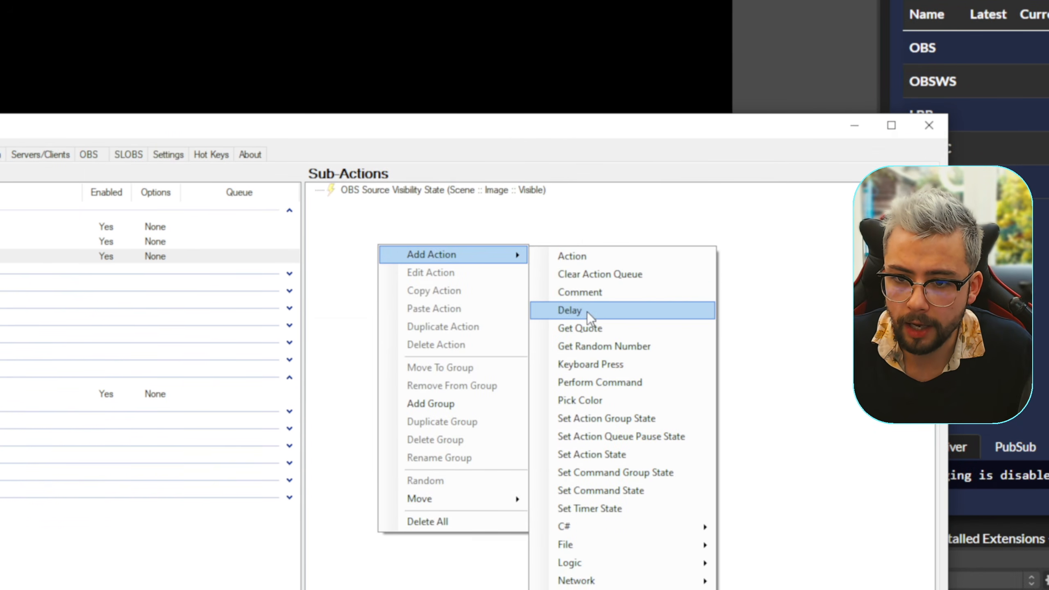
click(589, 335)
text(1000)
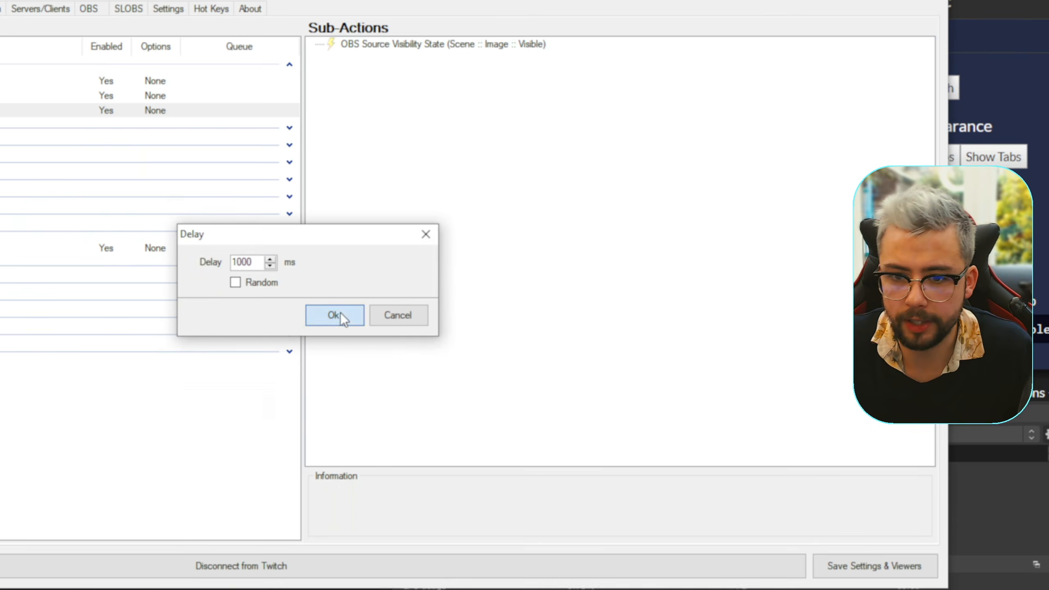
click(338, 372)
- Add a Set Source Visibility State sub-action on the StreamUP Dev OBS connection that sets Scene's Image source to Hidden
right_click(387, 149)
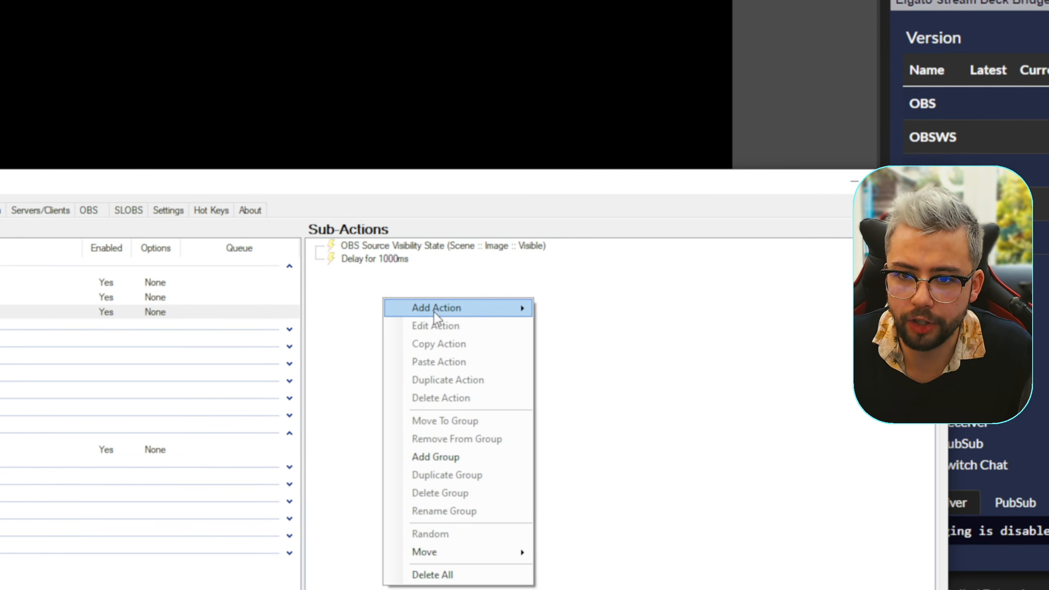
mouse_move(433, 322)
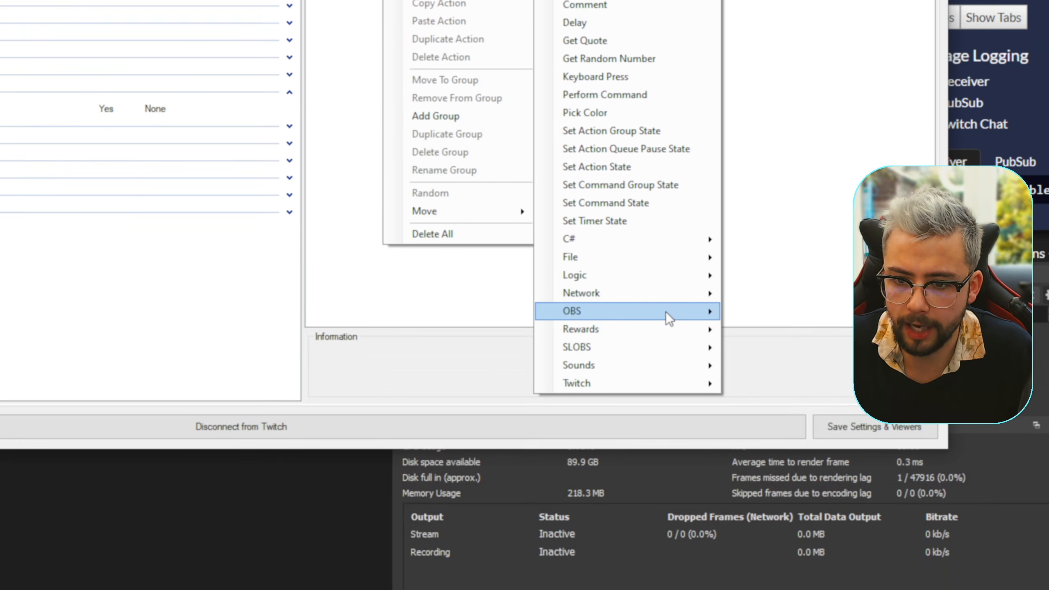
mouse_move(666, 311)
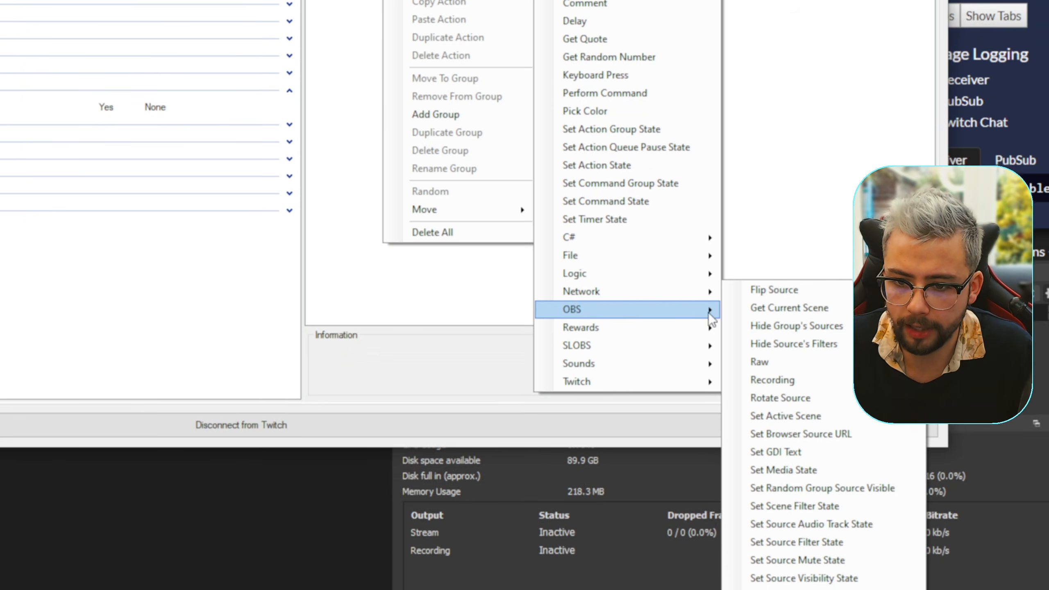
click(805, 580)
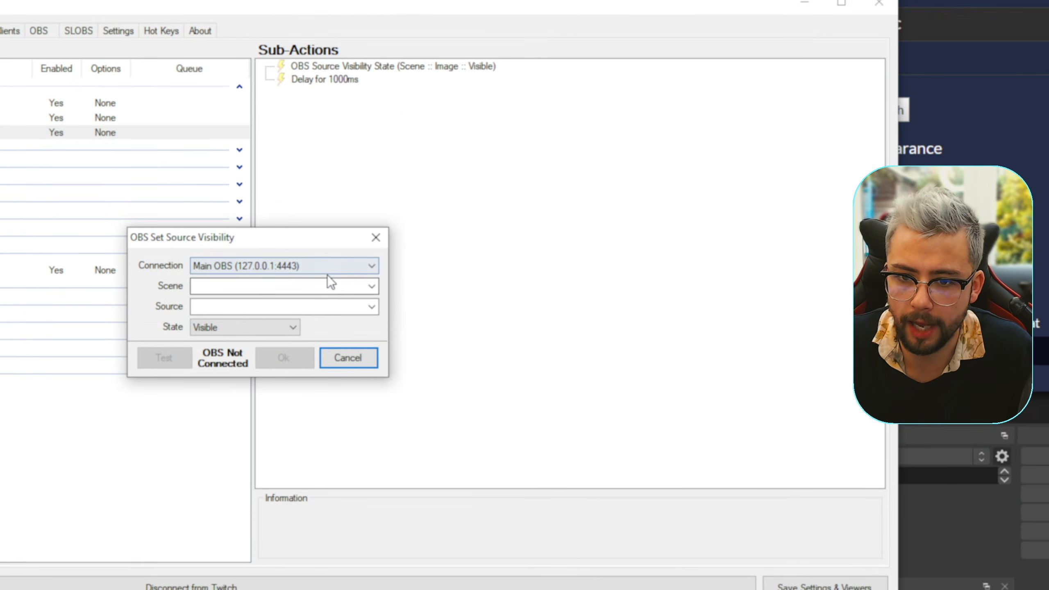
click(312, 96)
click(311, 124)
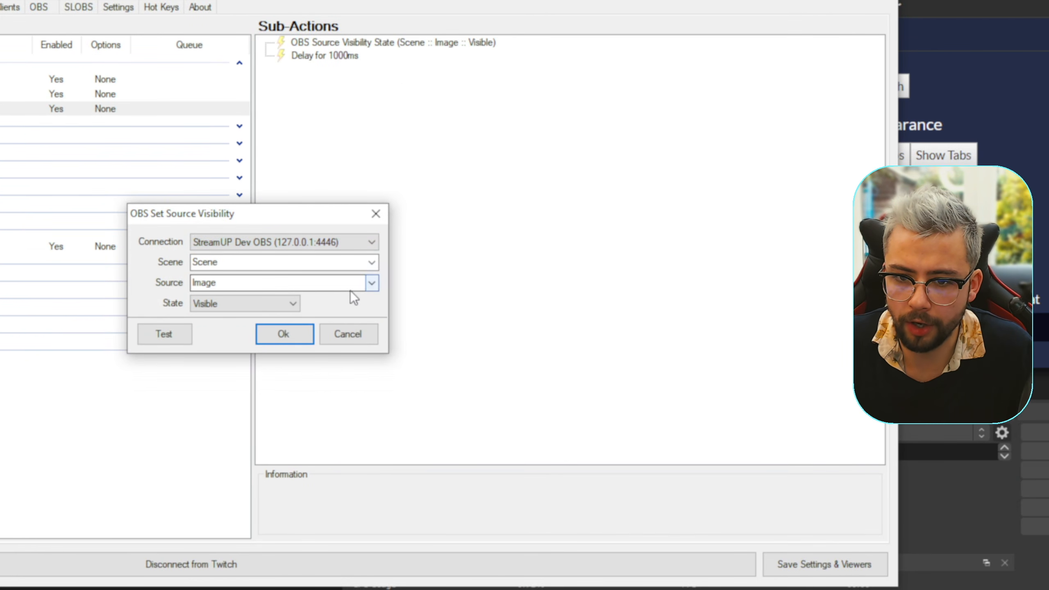
click(293, 303)
click(244, 327)
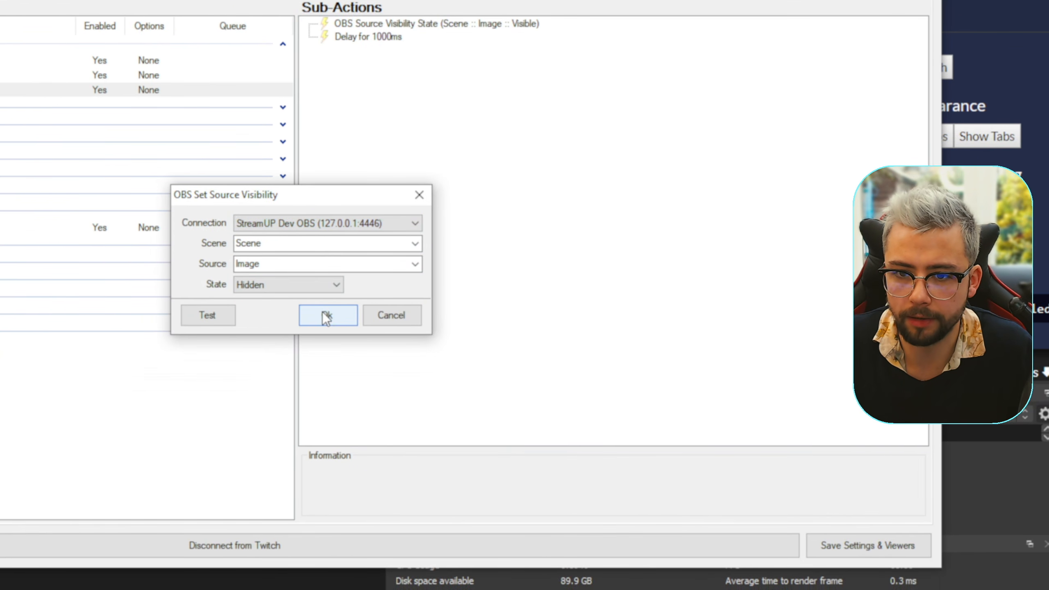
click(283, 334)
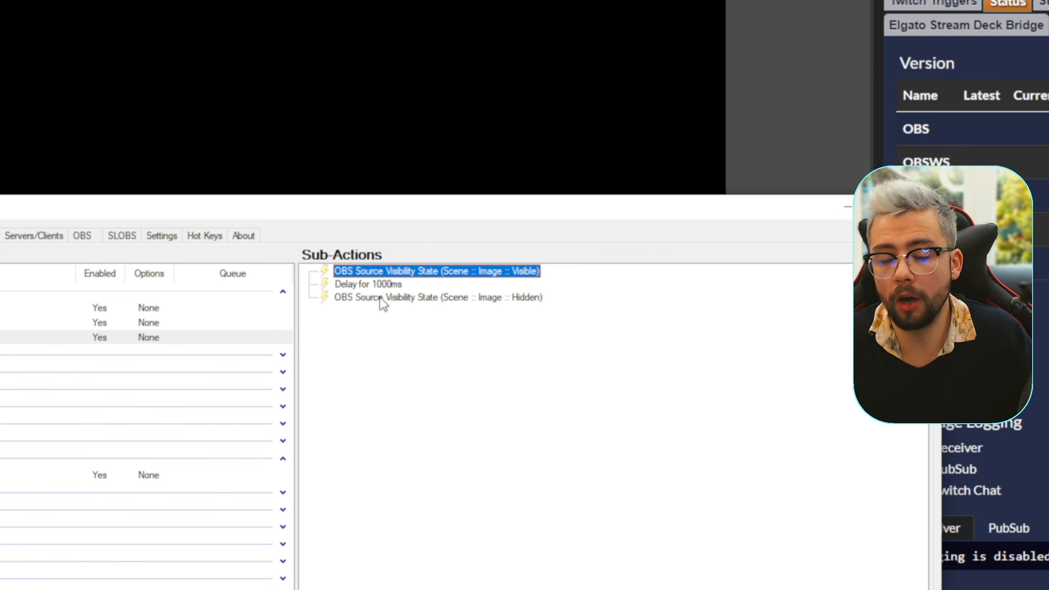
- Start a new global hot key with key 3 and the Ctrl modifier enabled
click(215, 237)
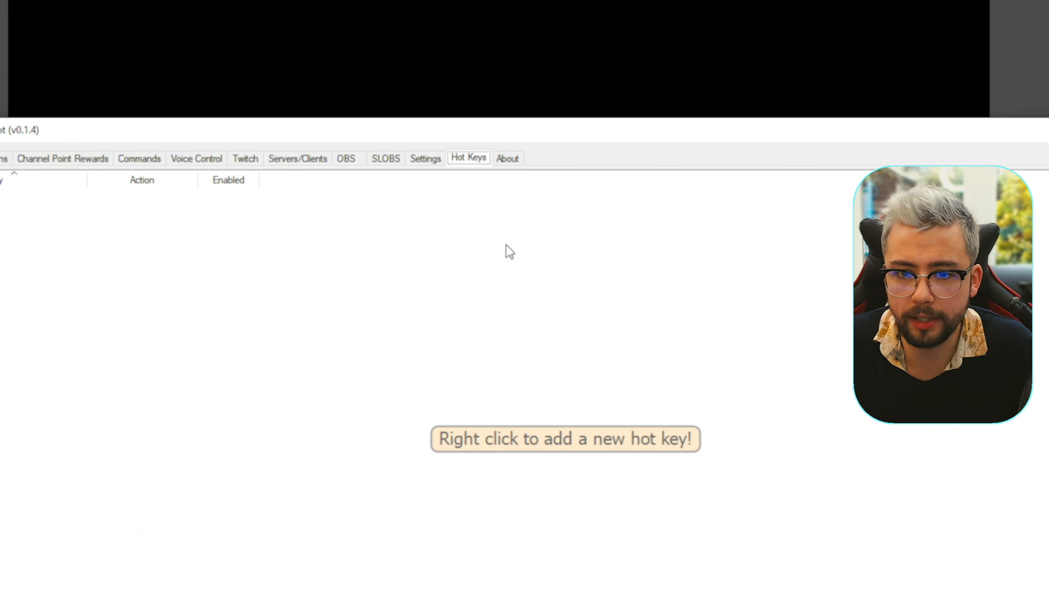
right_click(445, 354)
click(471, 362)
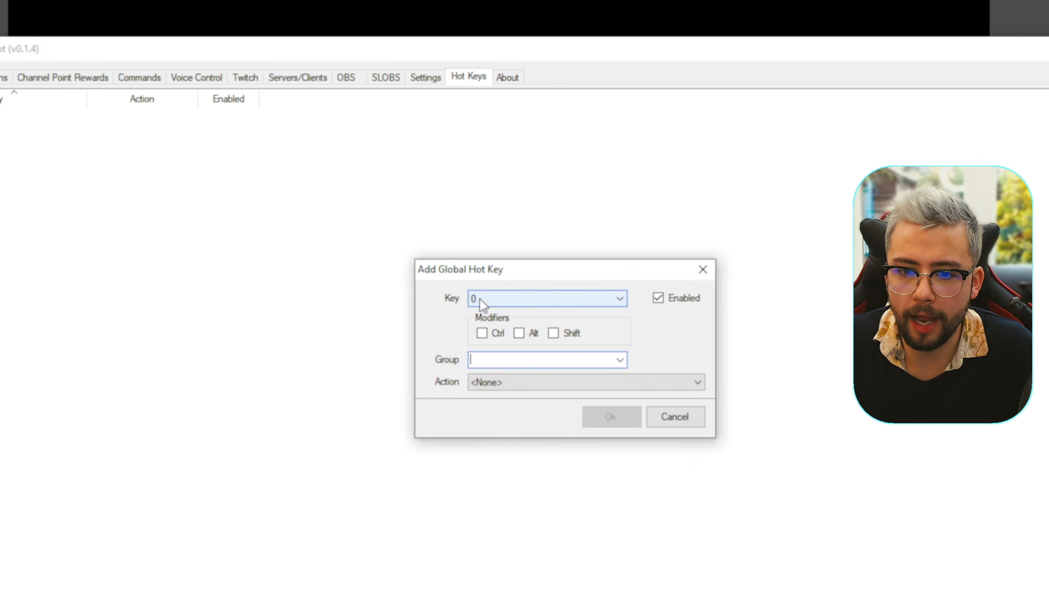
click(480, 298)
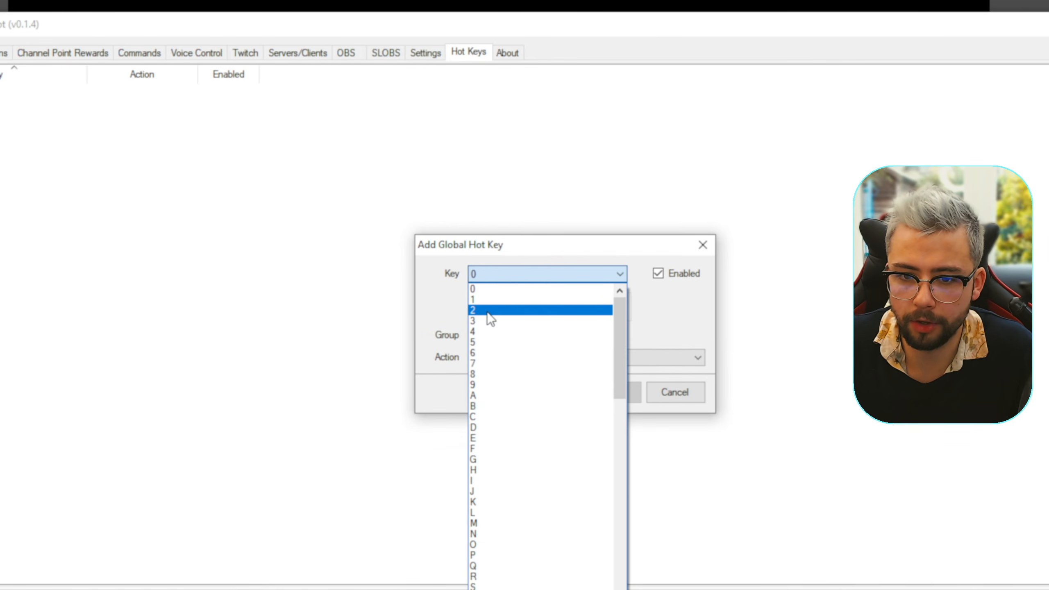
click(485, 342)
click(482, 305)
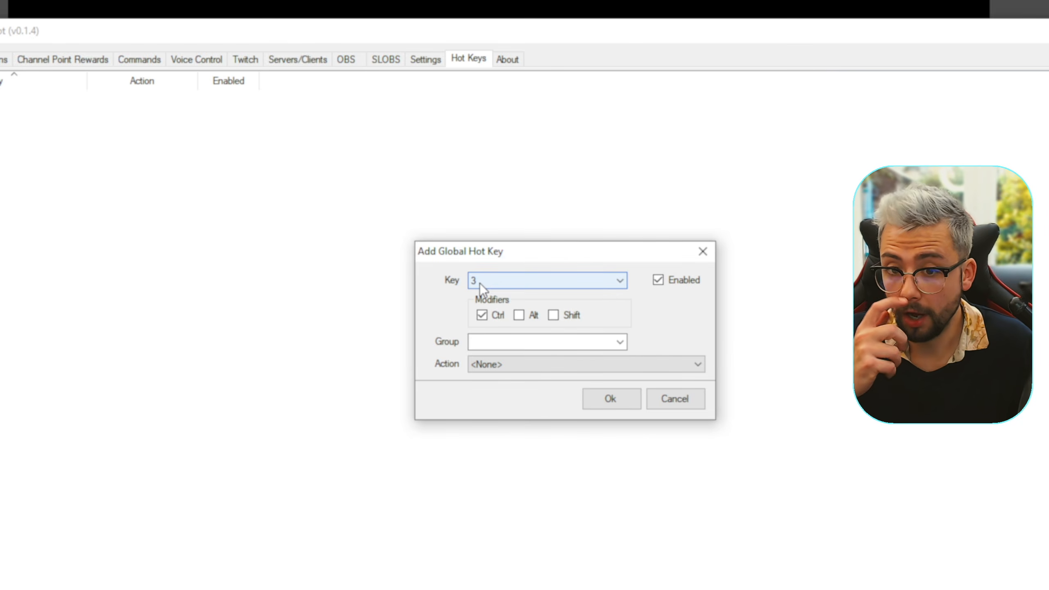
- Look through the keys offered for the global hot key, keeping 3 selected
click(480, 283)
scroll(529, 316, down, 16)
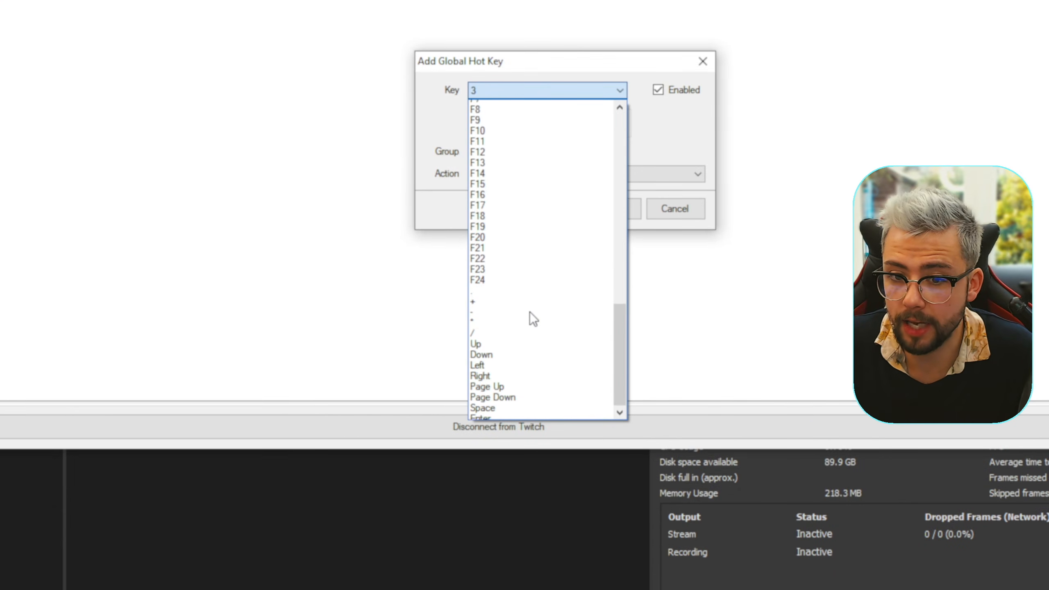
scroll(529, 316, up, 2)
scroll(529, 316, down, 2)
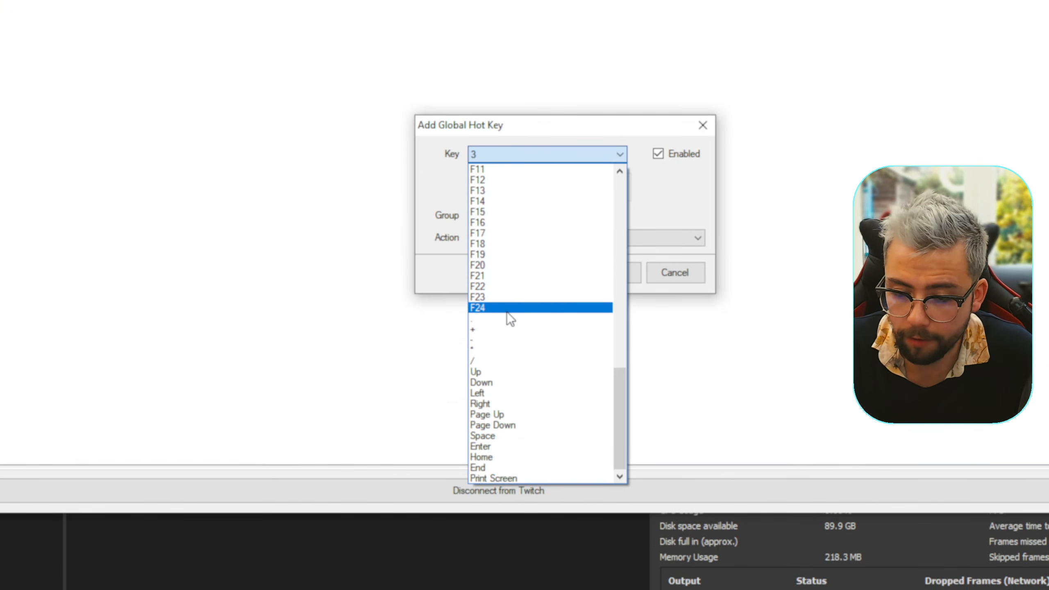
scroll(508, 313, up, 18)
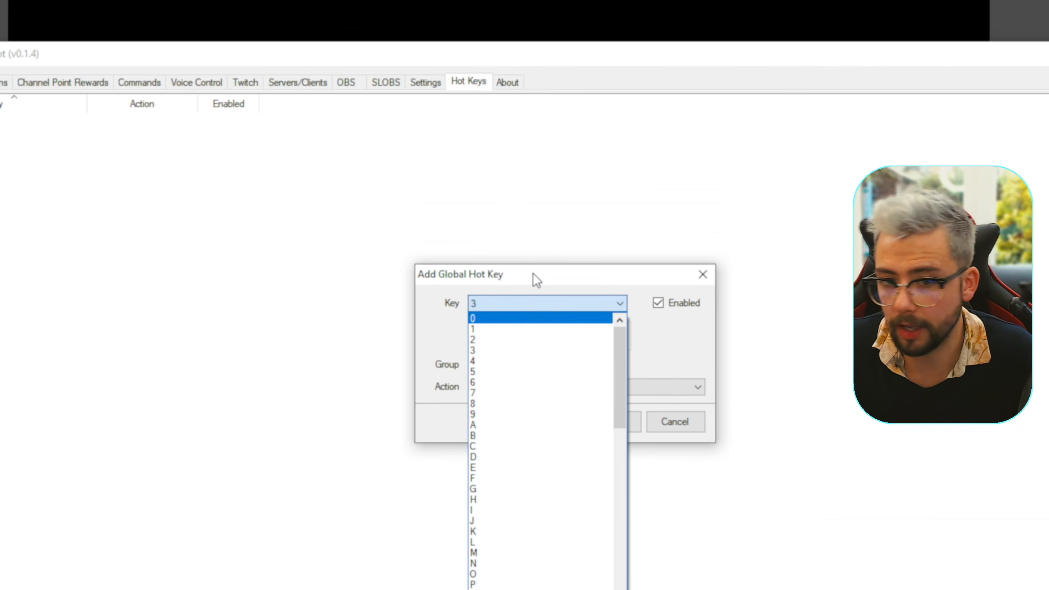
click(533, 104)
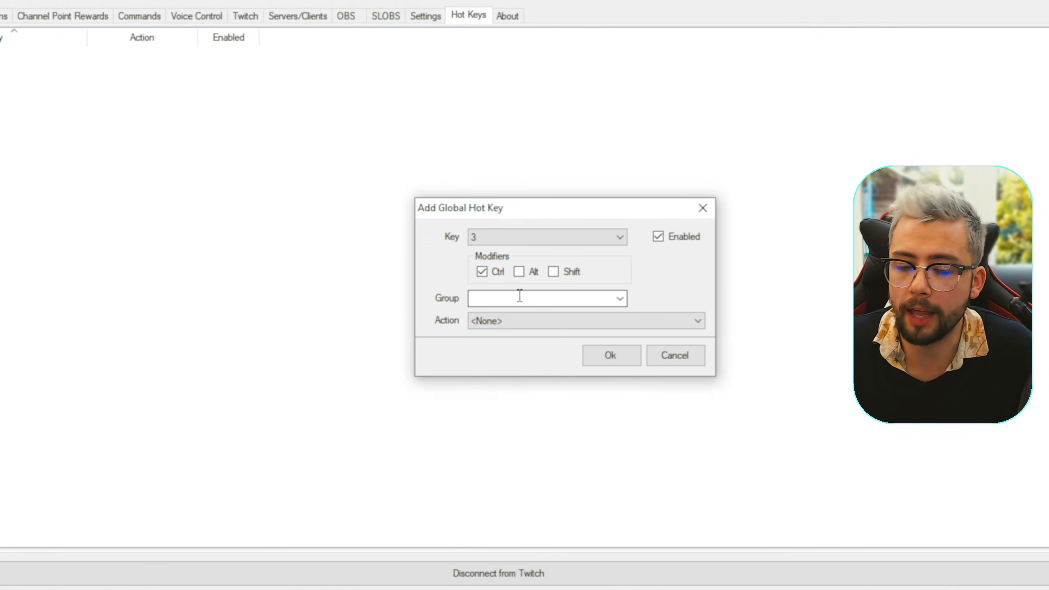
- Assign the "image on" action to the Ctrl+3 global hot key and save it
click(513, 316)
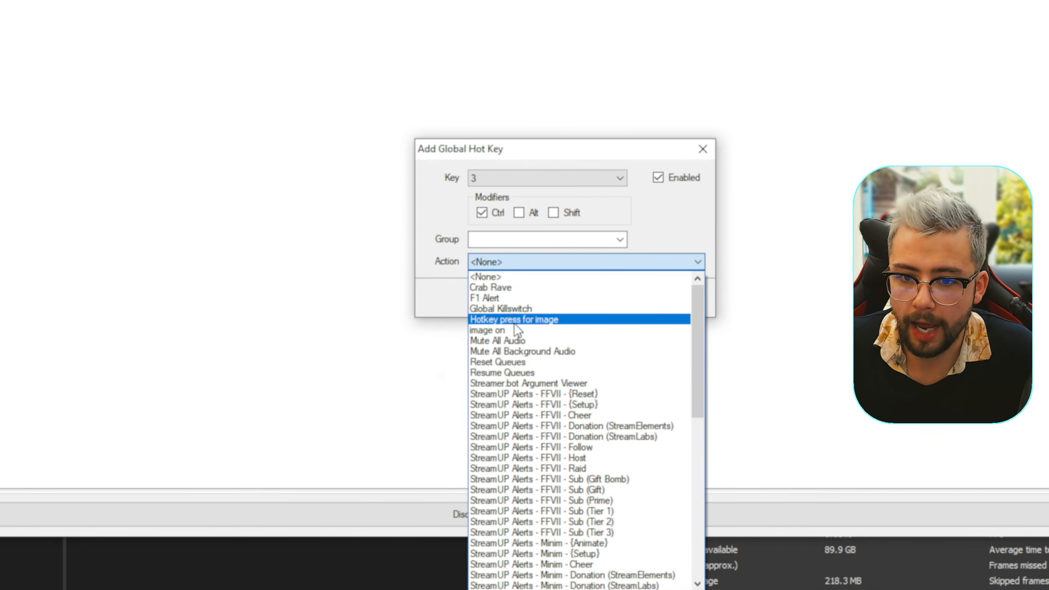
click(496, 309)
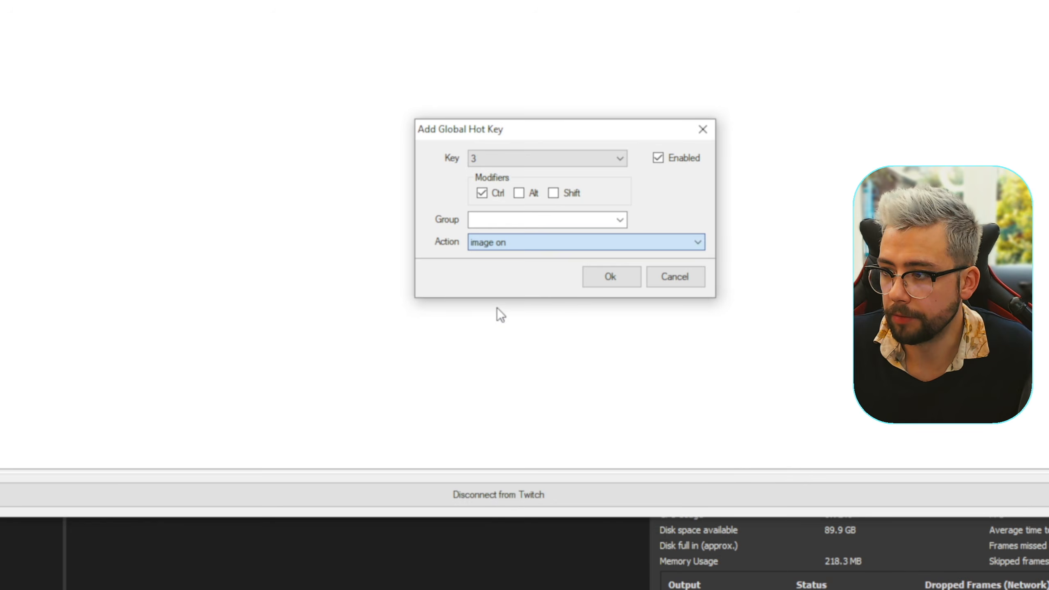
click(621, 288)
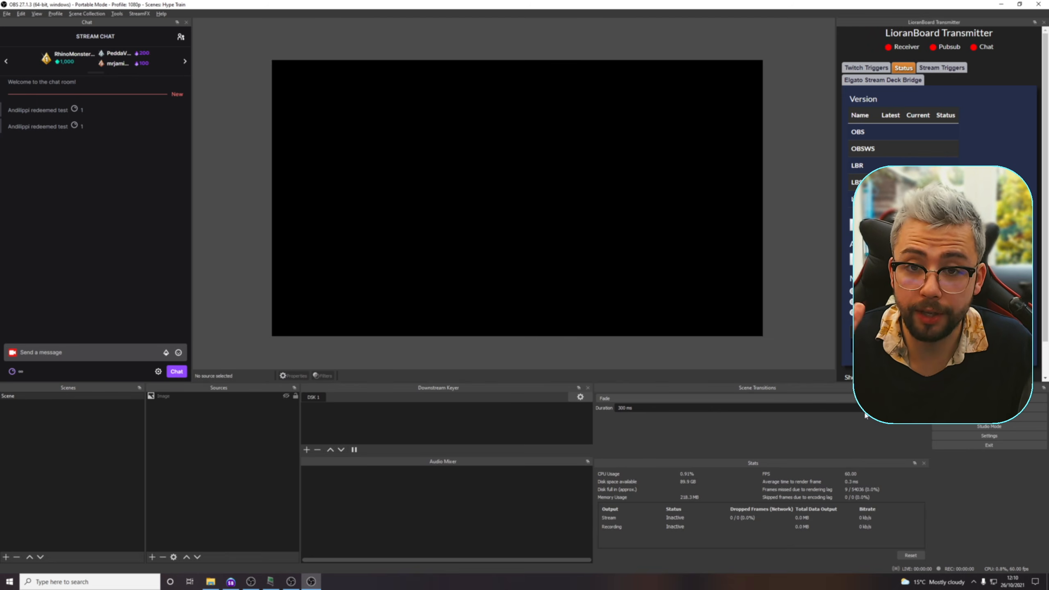
- Test the Ctrl+3 hot key repeatedly in OBS to show and hide the image
key(ctrl+3)
key(ctrl+3)
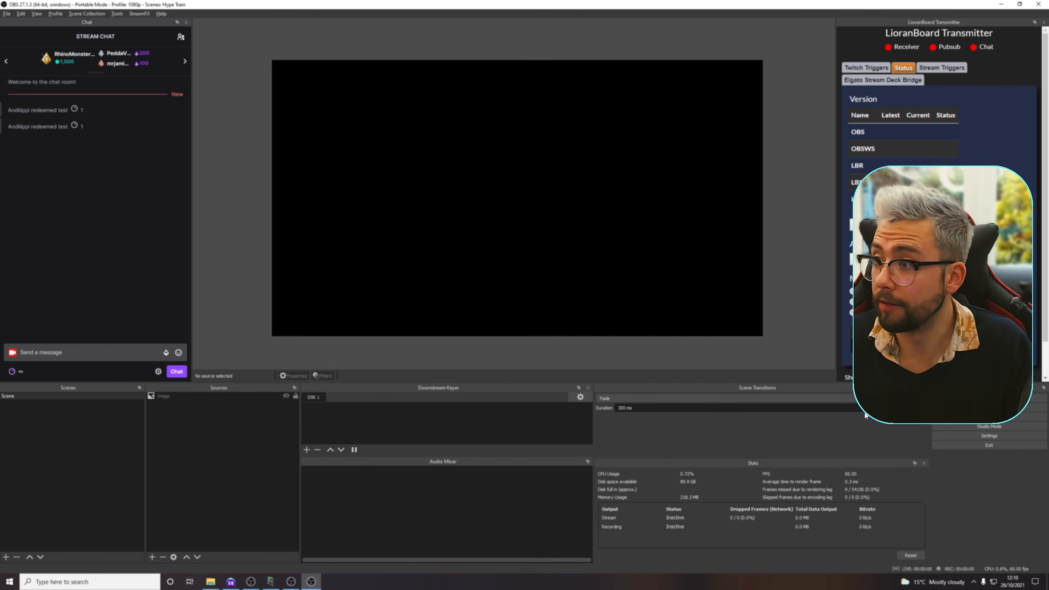
key(ctrl+3)
key(ctrl+3)
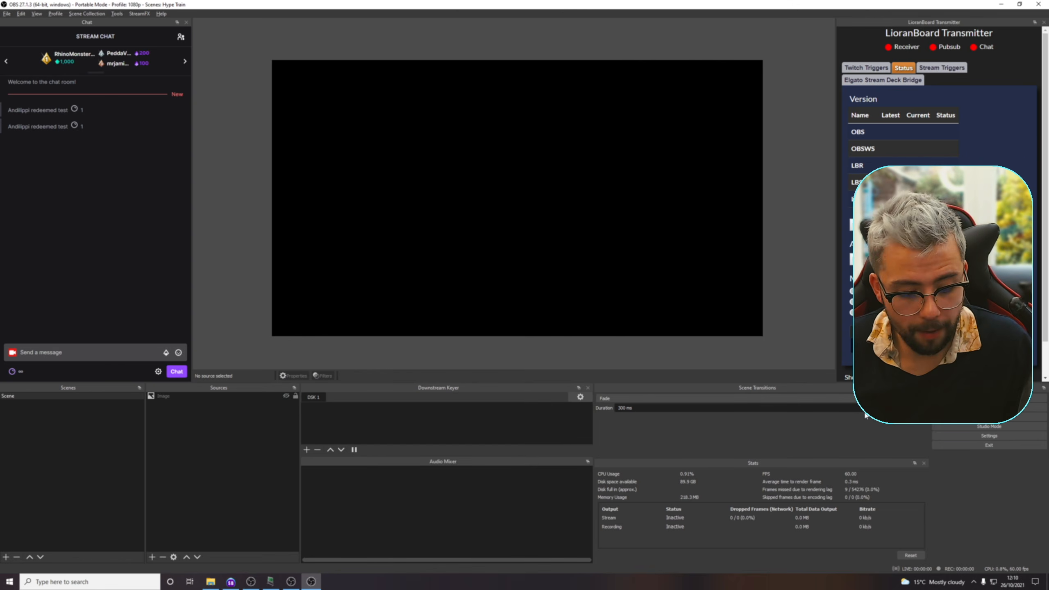